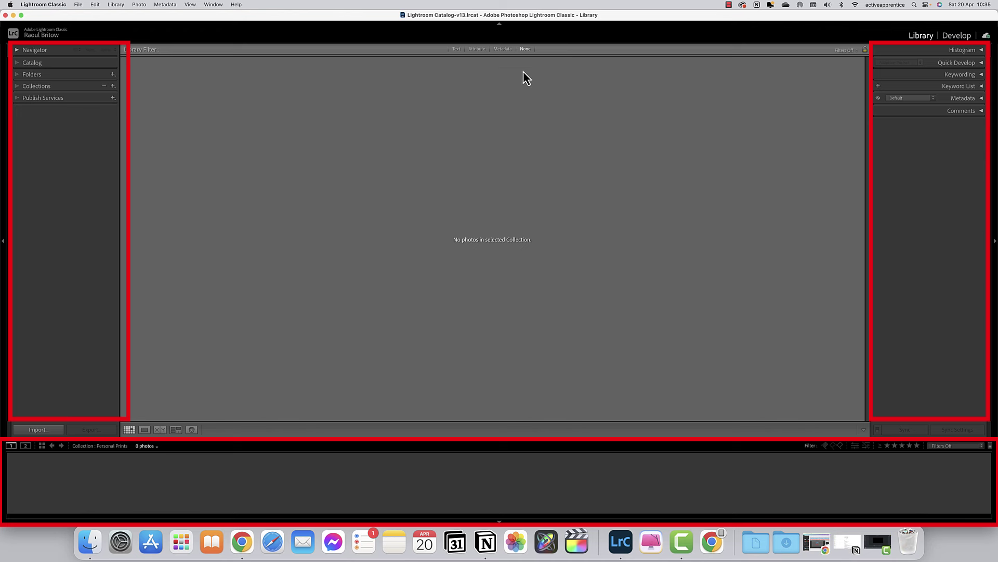
pyautogui.click(743, 5)
pyautogui.click(318, 186)
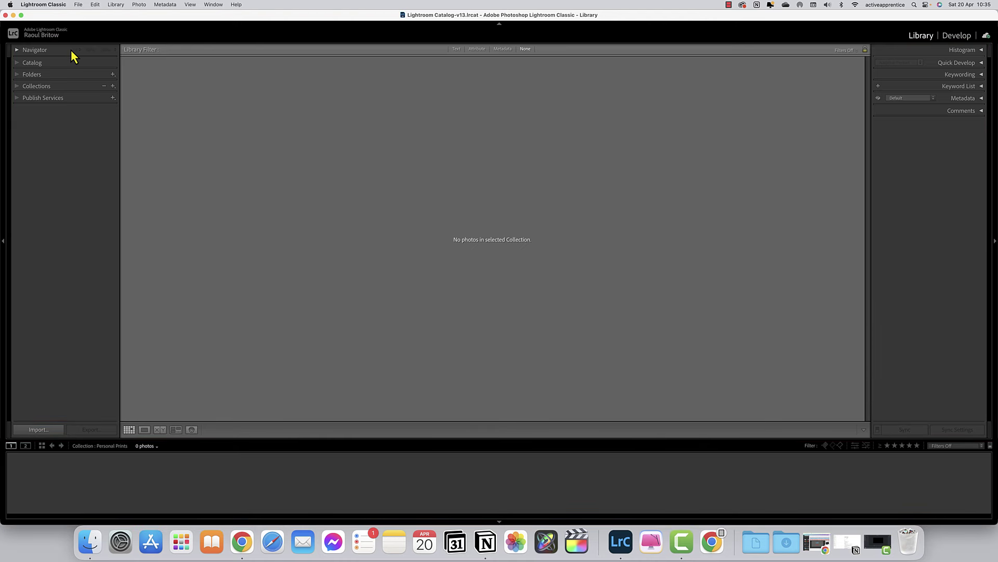
# Expand the Navigator and Catalog sections, show All Photographs, and select the Surfers Paradise arch photo
pyautogui.click(17, 50)
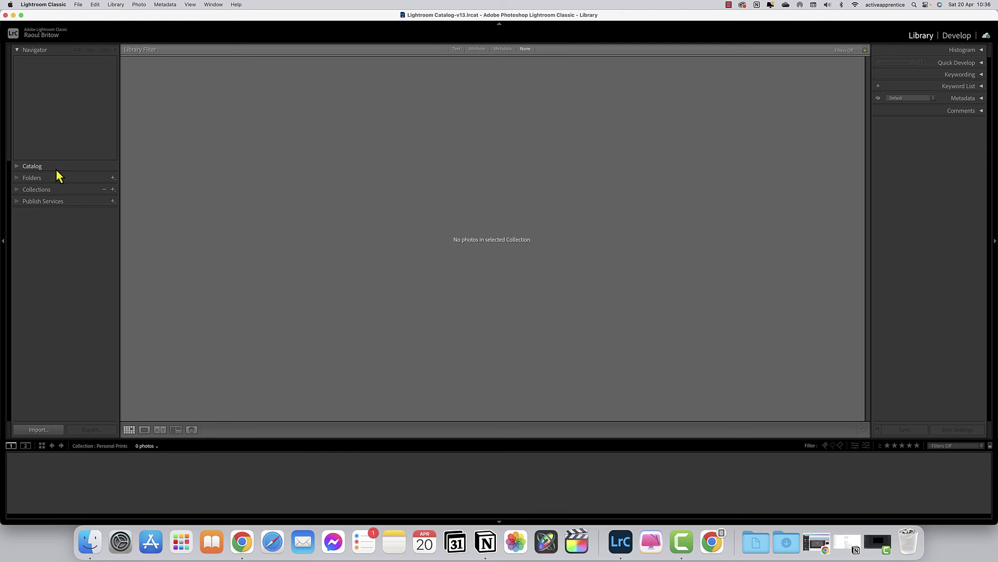
pyautogui.click(19, 168)
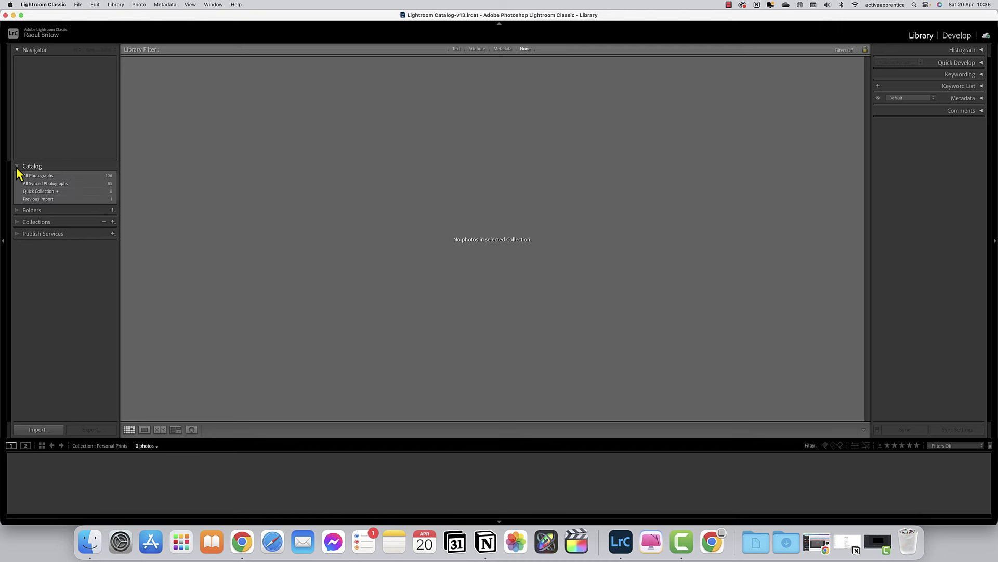
pyautogui.click(52, 177)
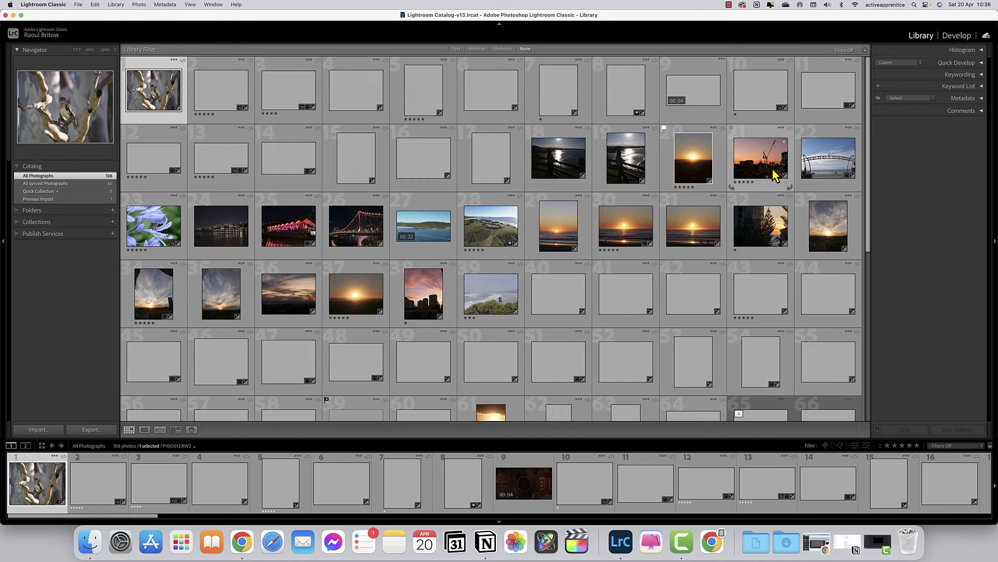
pyautogui.click(809, 165)
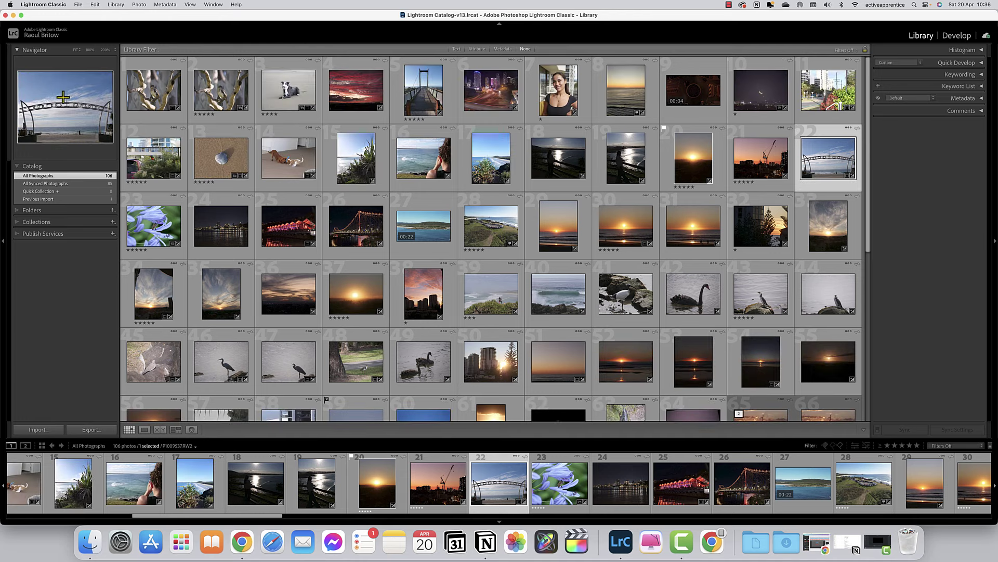
# Enlarge the arch photo to 100% from the Navigator preview and reposition the visible area over the sign
pyautogui.click(67, 114)
pyautogui.click(75, 108)
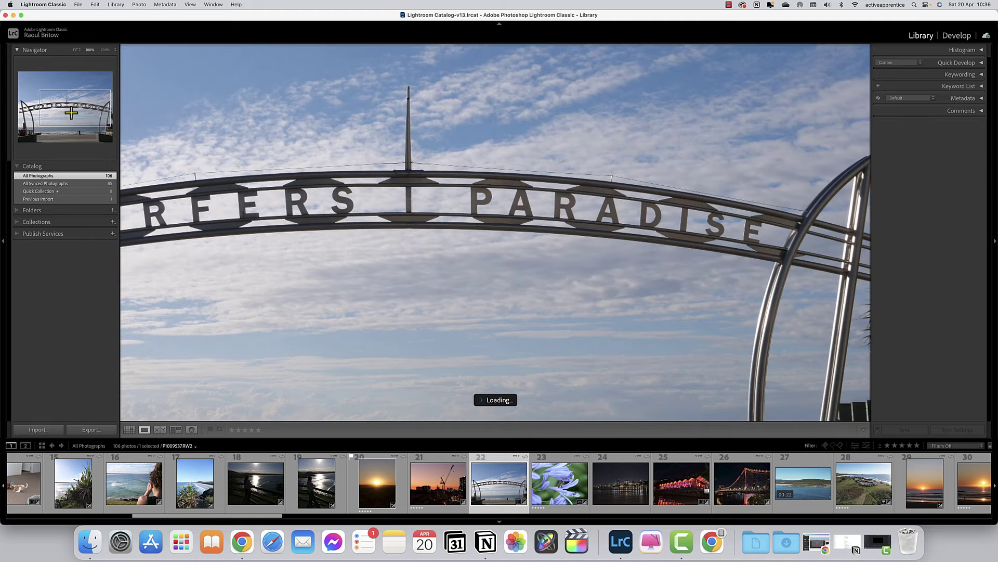
pyautogui.moveTo(92, 95)
pyautogui.mouseDown()
pyautogui.moveTo(72, 95)
pyautogui.moveTo(91, 77)
pyautogui.moveTo(96, 102)
pyautogui.moveTo(76, 107)
pyautogui.moveTo(77, 88)
pyautogui.moveTo(87, 89)
pyautogui.mouseUp()
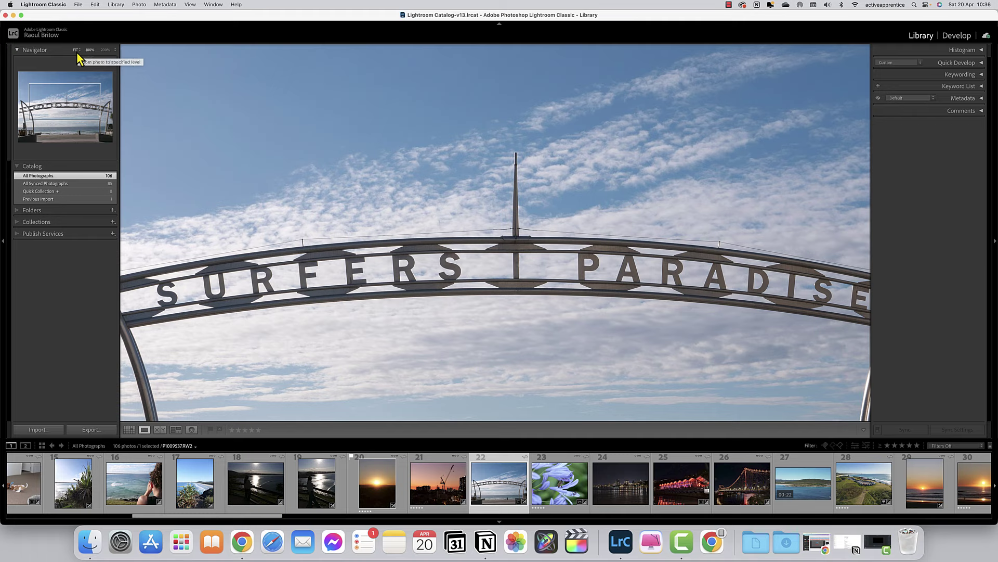
# View the arch photo at Fit, 100% and 200% zoom, inspect the sky at 200%, and return to Fit
pyautogui.click(76, 50)
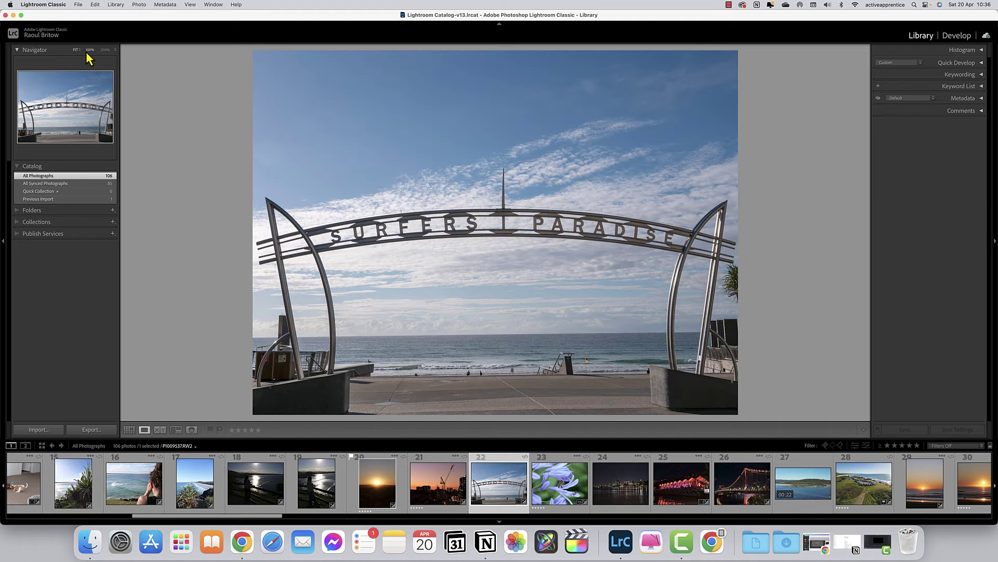
pyautogui.click(86, 51)
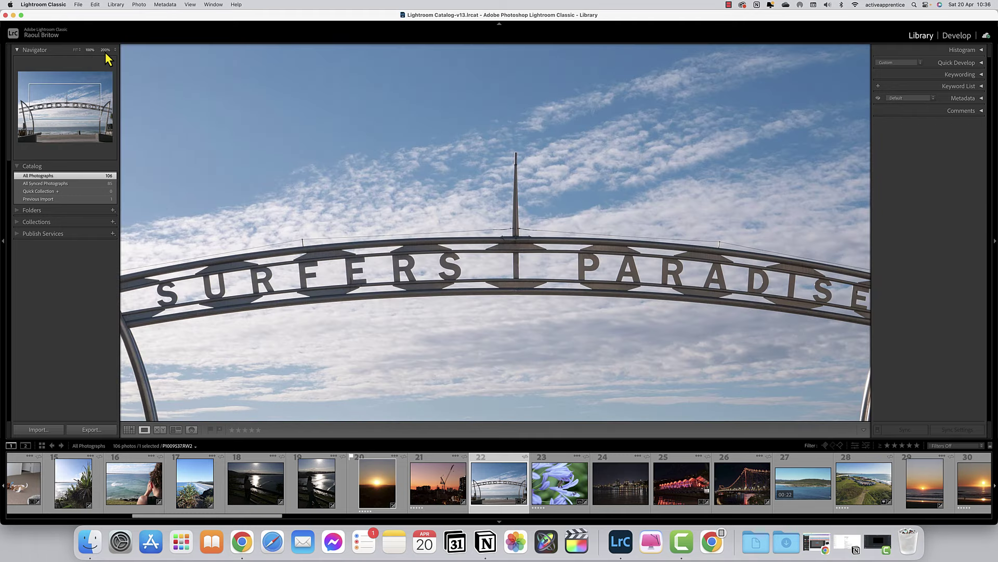
pyautogui.click(106, 53)
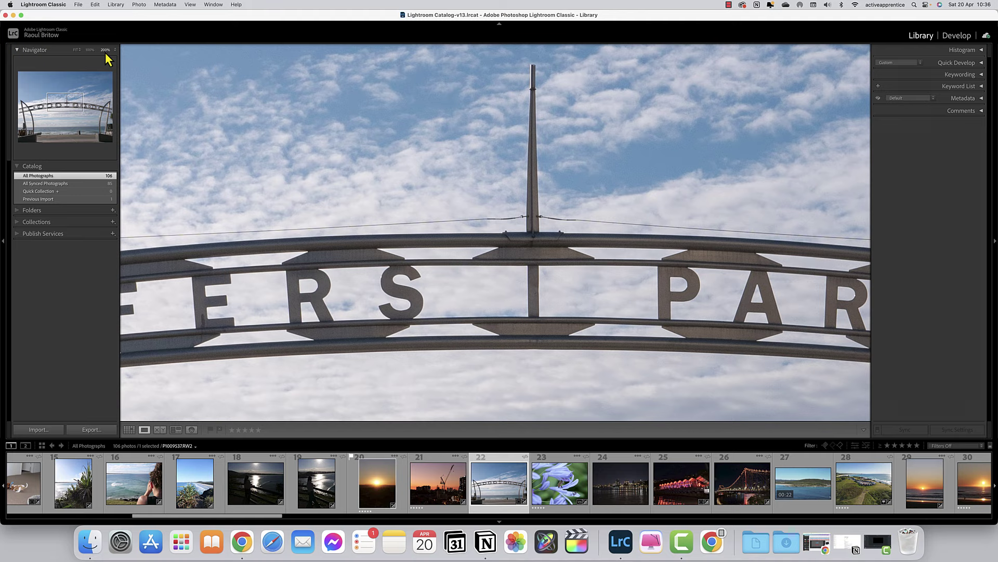
pyautogui.moveTo(70, 111)
pyautogui.mouseDown()
pyautogui.moveTo(60, 106)
pyautogui.moveTo(82, 105)
pyautogui.mouseUp()
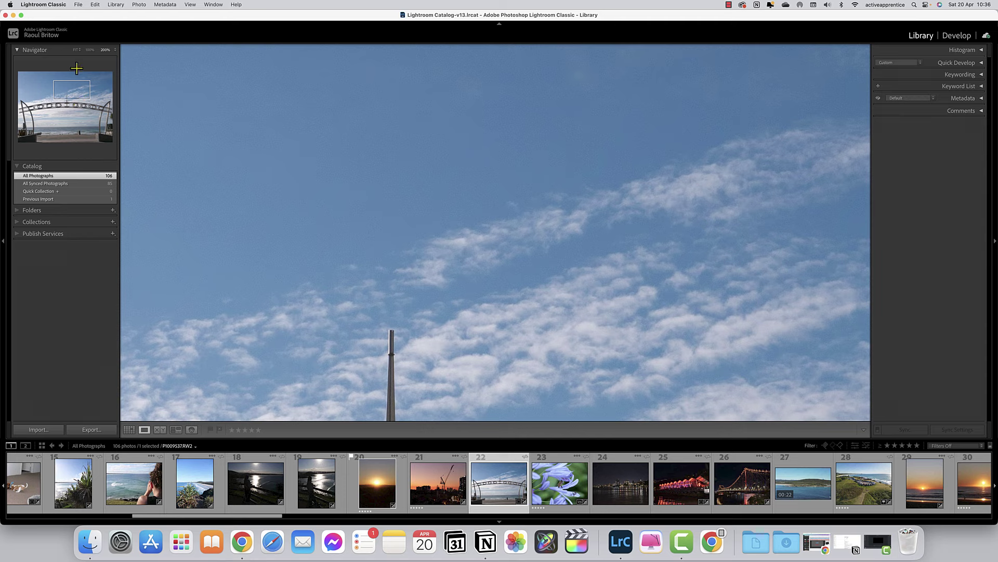
pyautogui.click(76, 51)
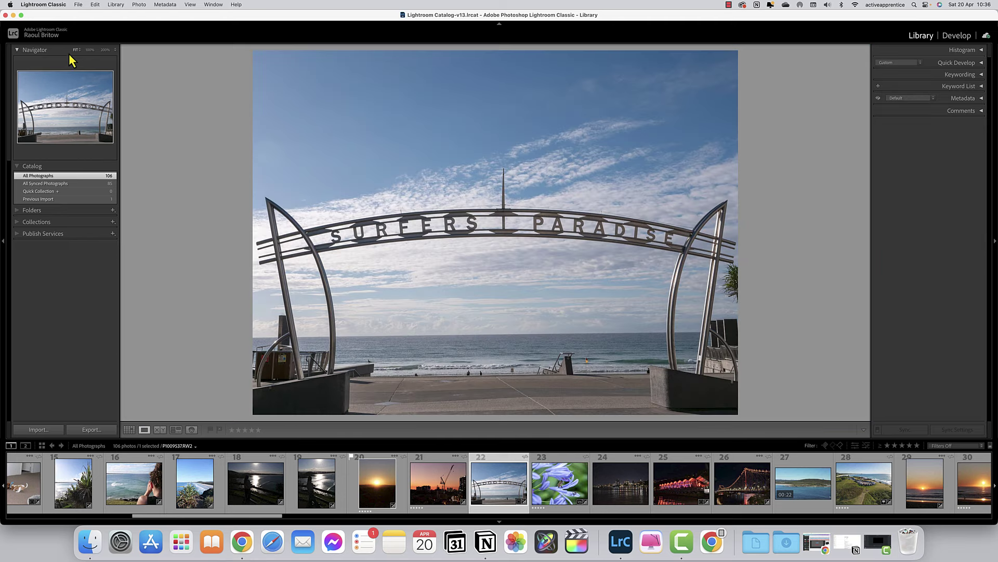
# Collapse the Navigator and display All Photographs from the Catalog as a grid
pyautogui.click(17, 51)
pyautogui.click(19, 64)
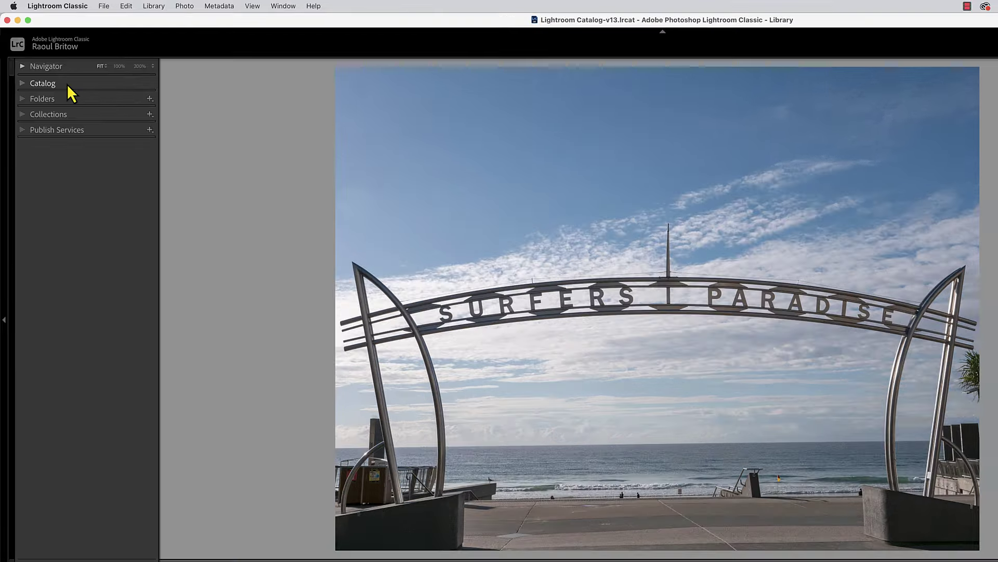
pyautogui.click(51, 65)
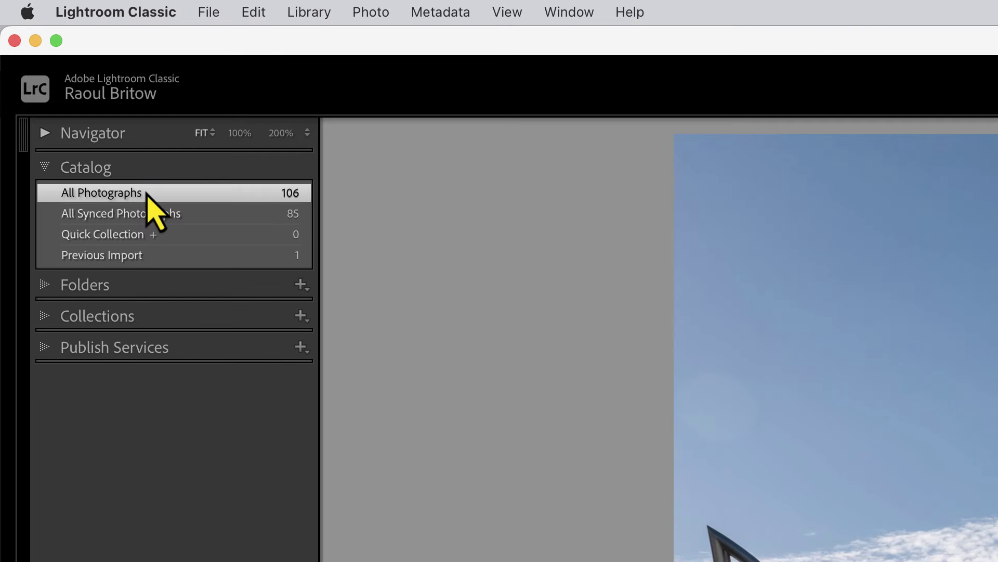
pyautogui.click(146, 193)
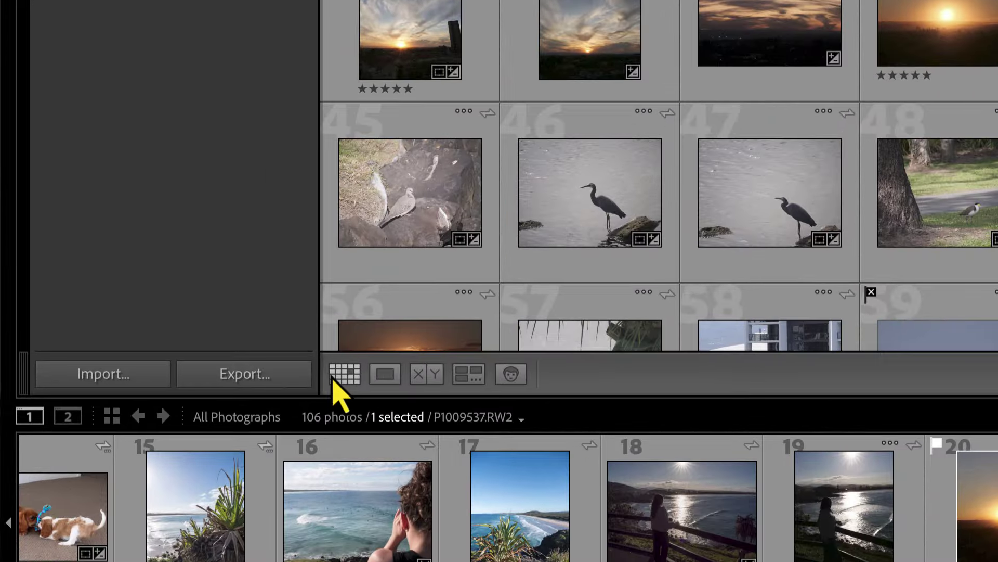
# View the photos in Loupe, Compare, Survey and People views, one after another
pyautogui.click(389, 379)
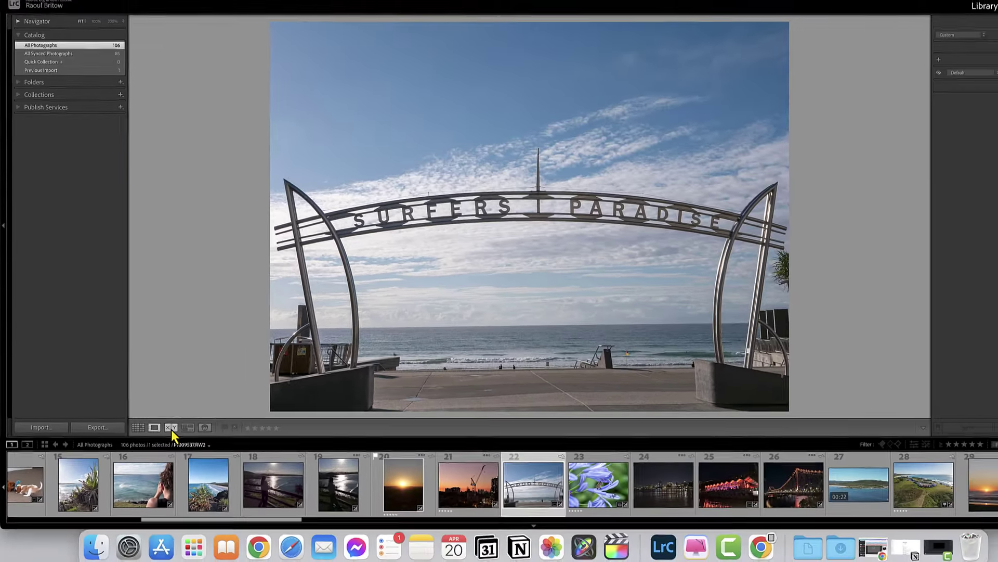
pyautogui.click(223, 418)
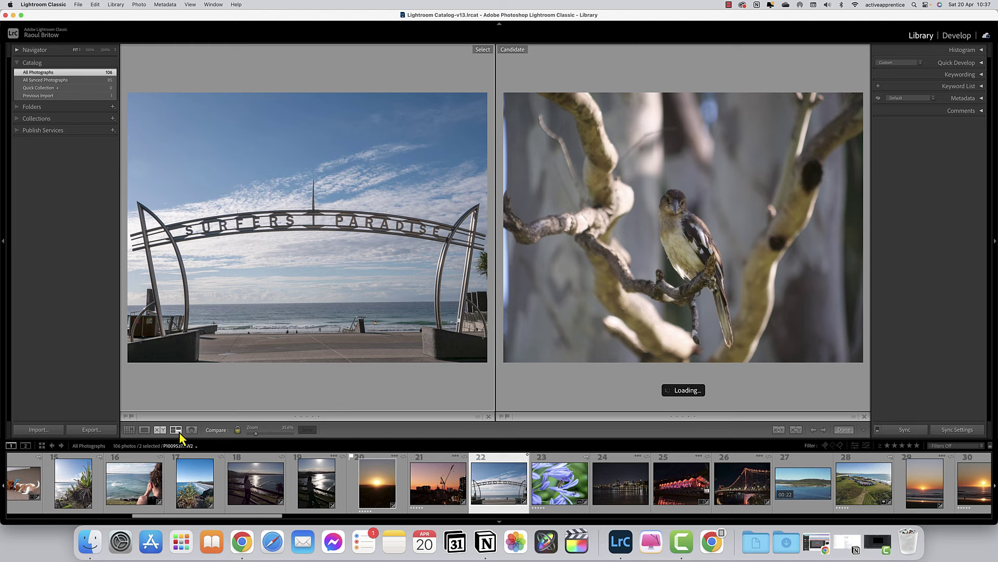
pyautogui.click(179, 431)
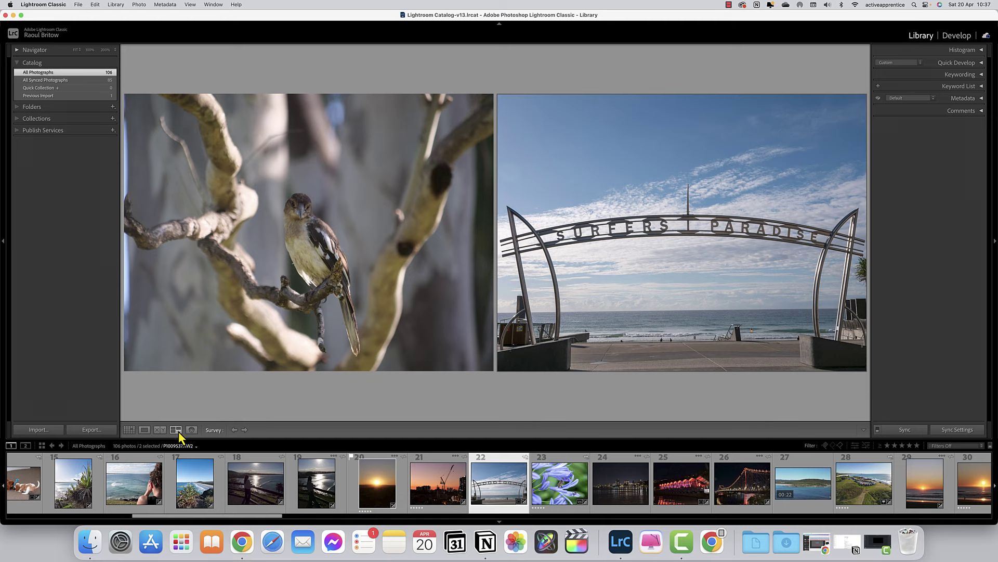
pyautogui.click(191, 430)
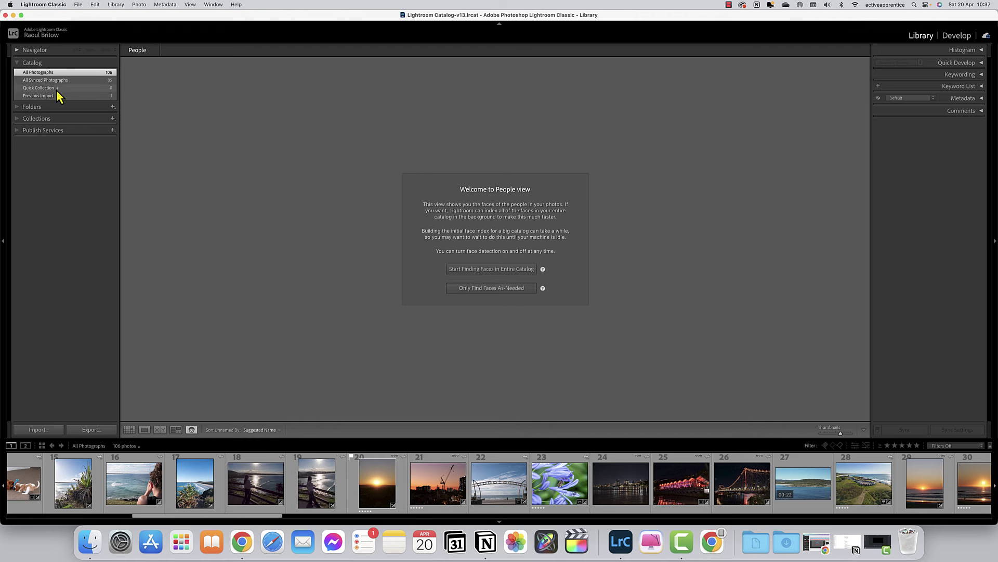
# Collapse the Catalog, expand Folders, and select the Etosha Prints folder under Etosha on the Extreme SSD drive
pyautogui.click(17, 64)
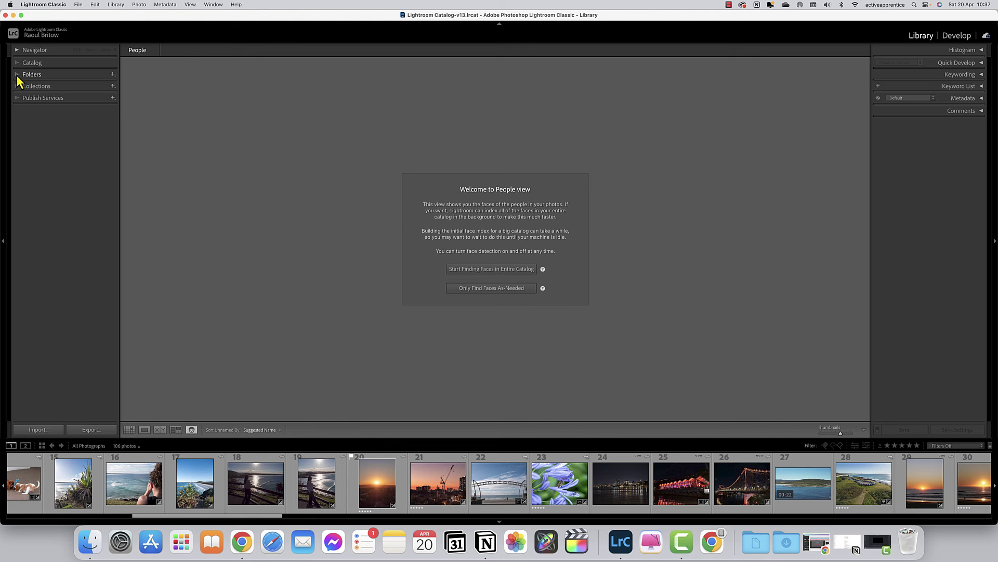
pyautogui.click(17, 75)
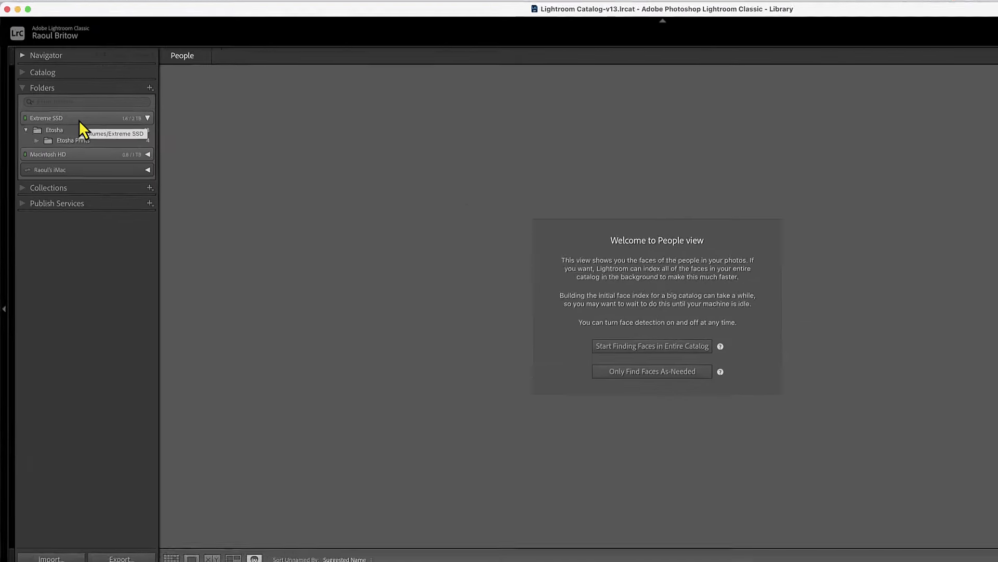
pyautogui.click(79, 120)
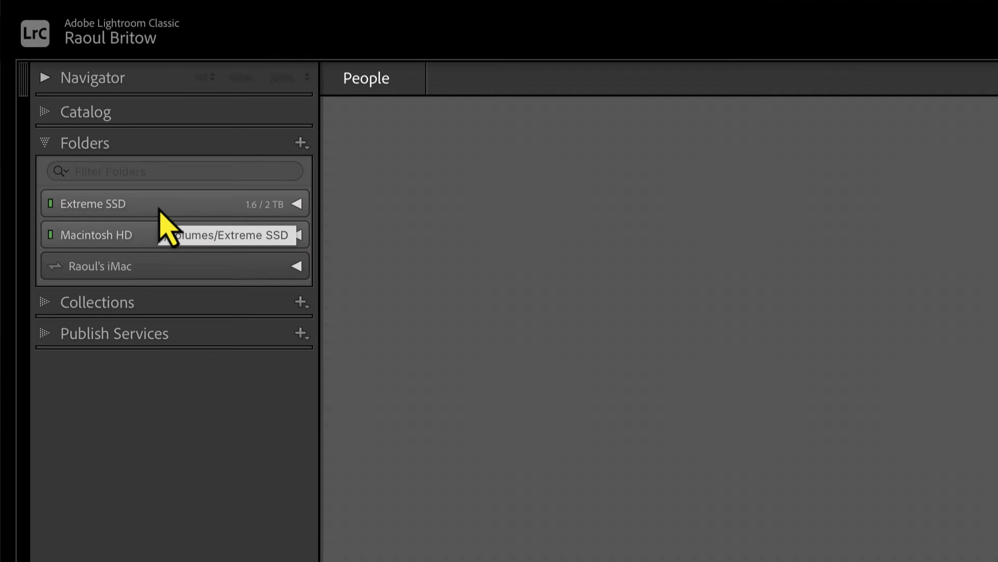
pyautogui.click(296, 204)
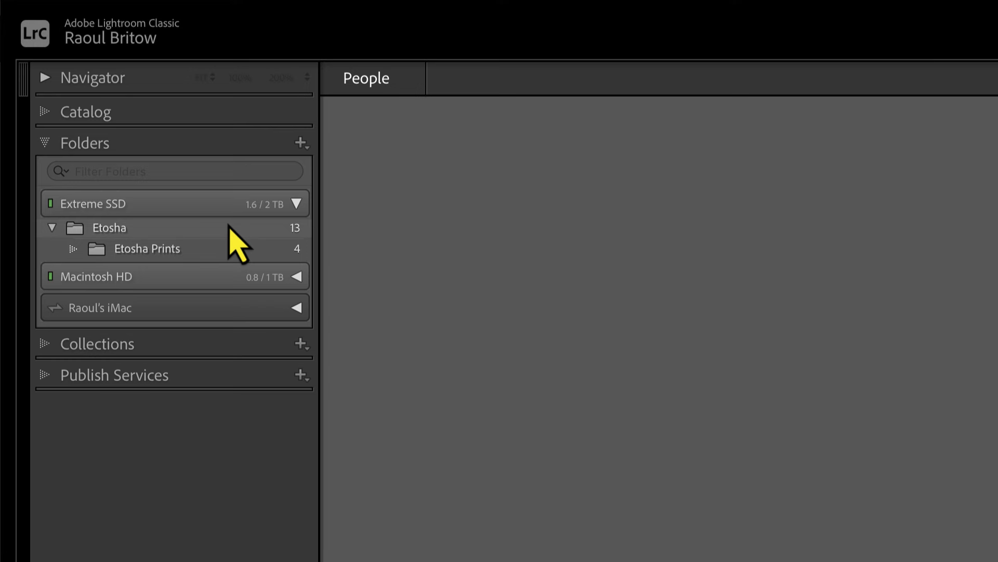
pyautogui.moveTo(229, 227)
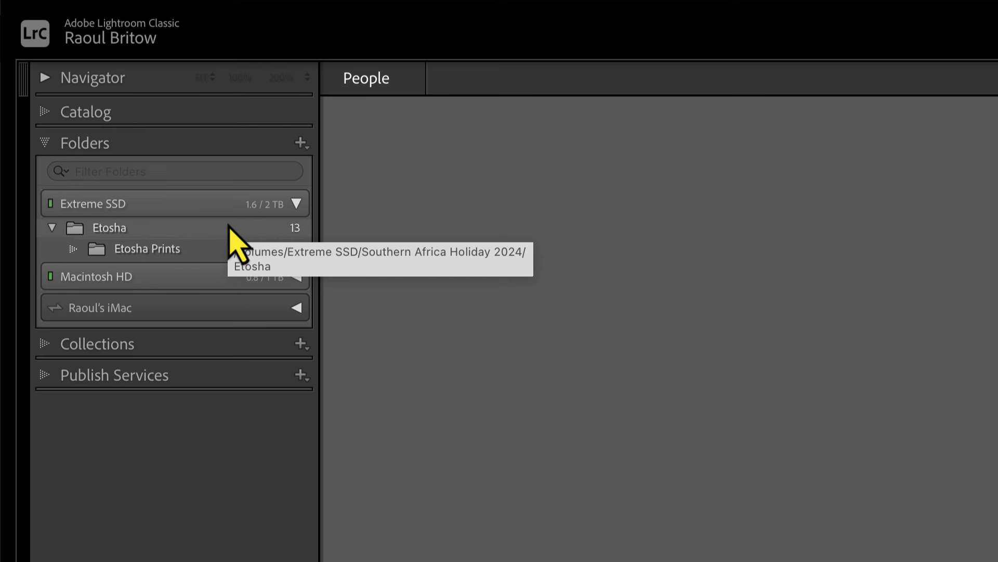
pyautogui.click(199, 250)
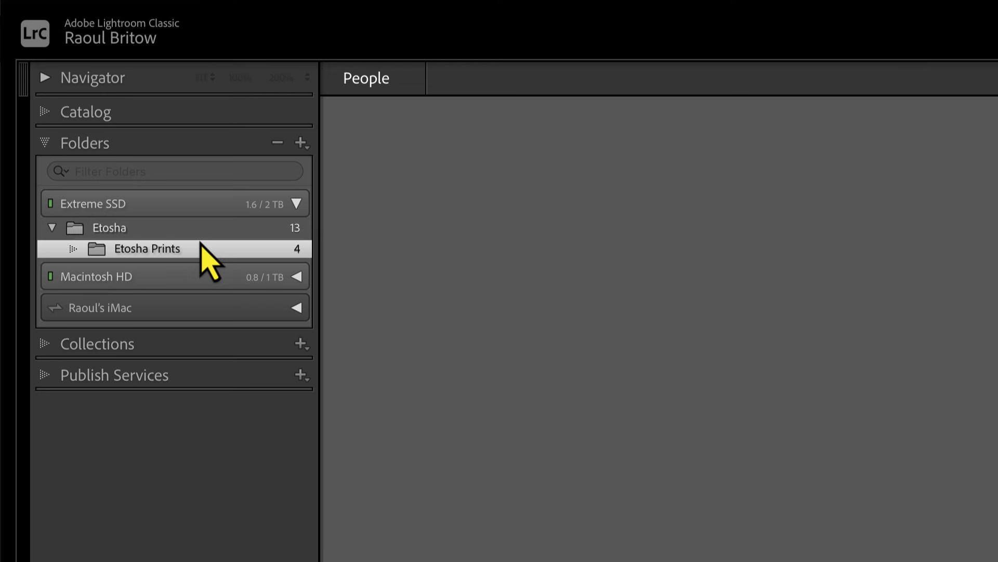
# Collapse the Etosha folder tree and the whole Folders section
pyautogui.click(52, 228)
pyautogui.click(47, 148)
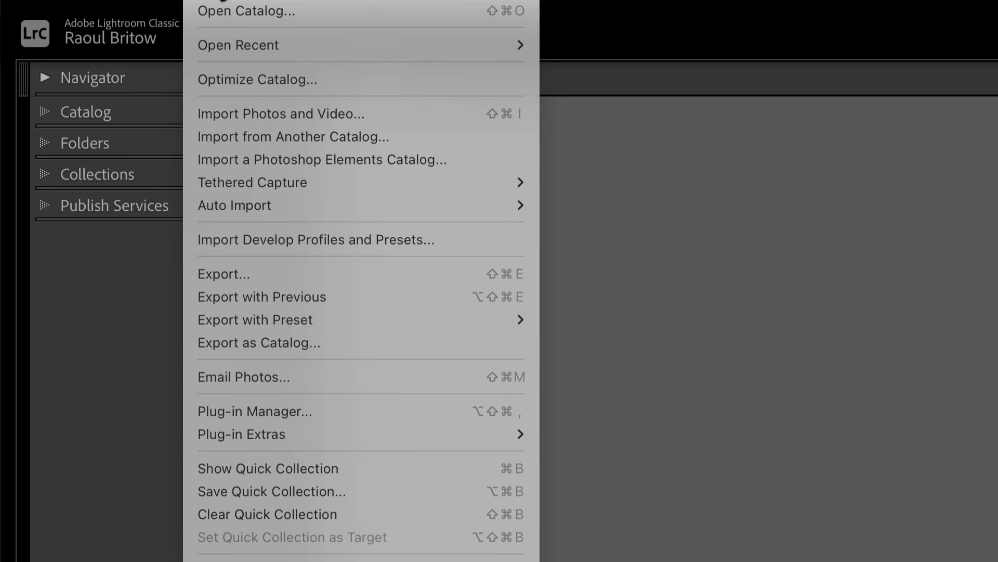
pyautogui.press('Escape')
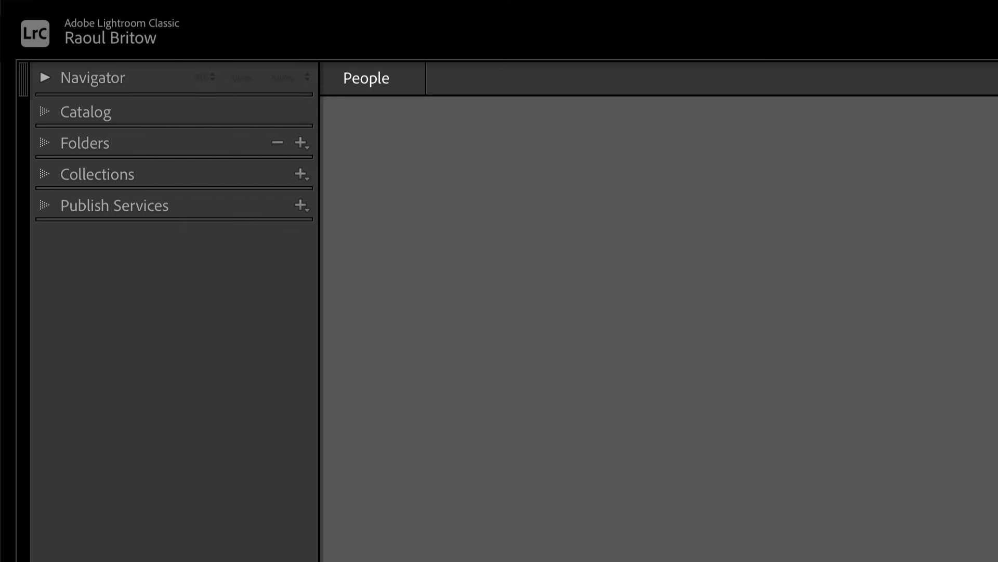
# Examine the Collections section, selecting the My Clients set and its Coastal Real Estate collection, and collapse the section
pyautogui.click(48, 176)
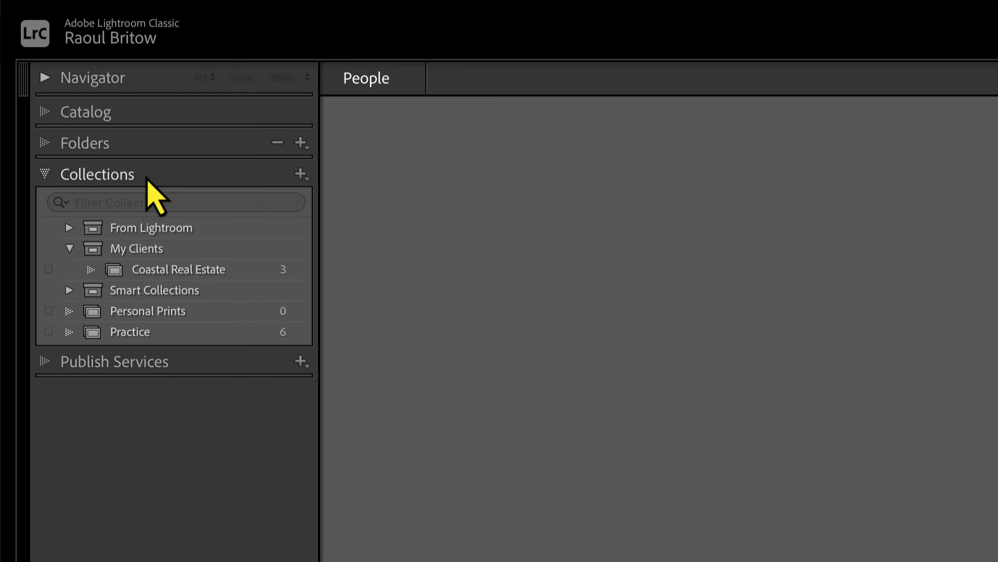
pyautogui.click(178, 251)
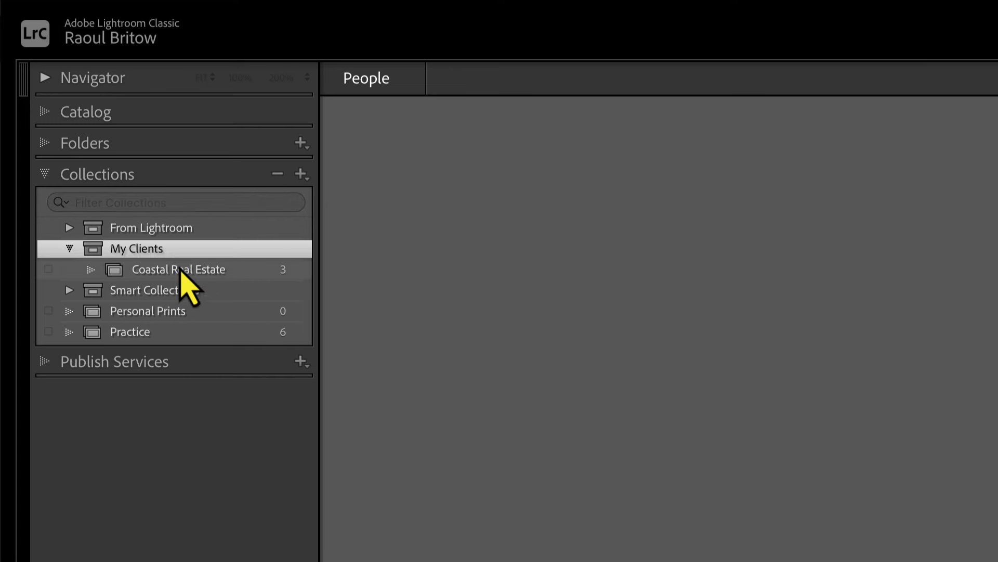
pyautogui.click(181, 274)
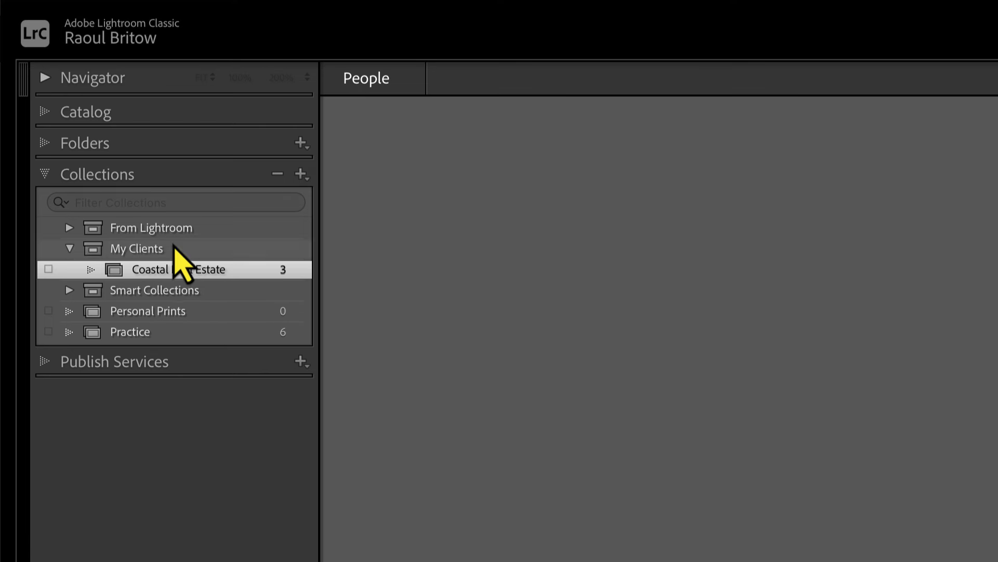
pyautogui.click(50, 178)
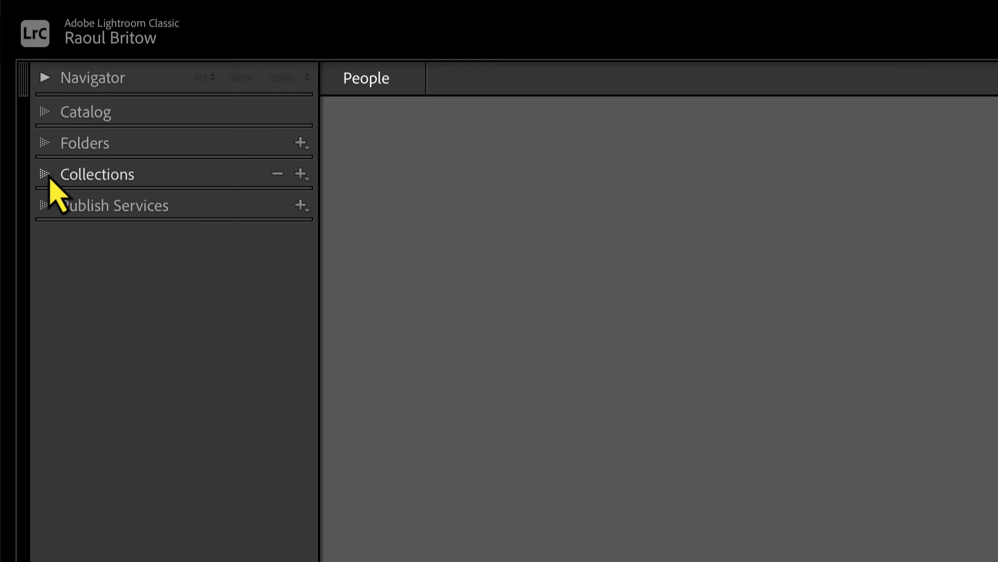
# Check the available publishing services, collapse their list, and hide the Publish Services section
pyautogui.click(46, 206)
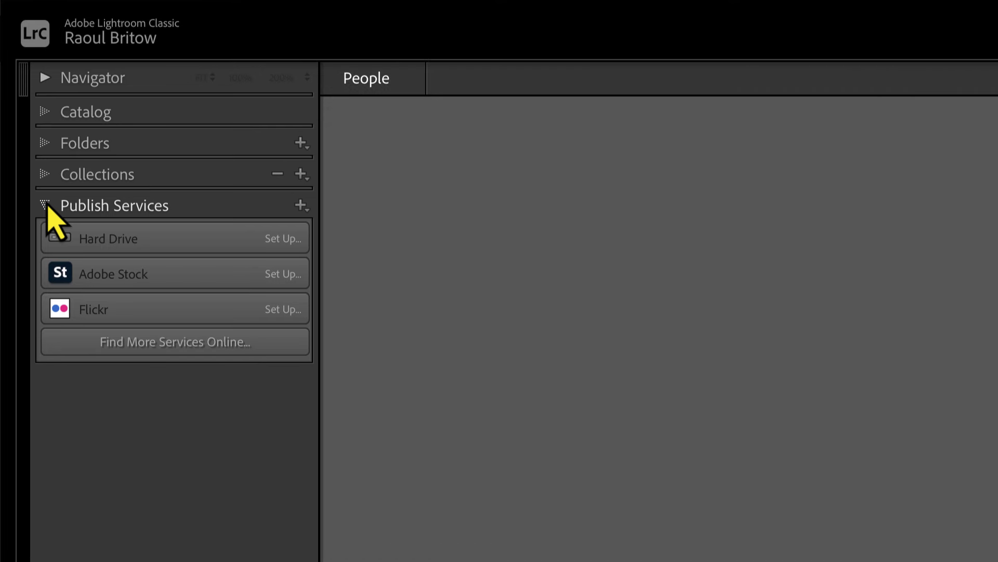
pyautogui.click(46, 206)
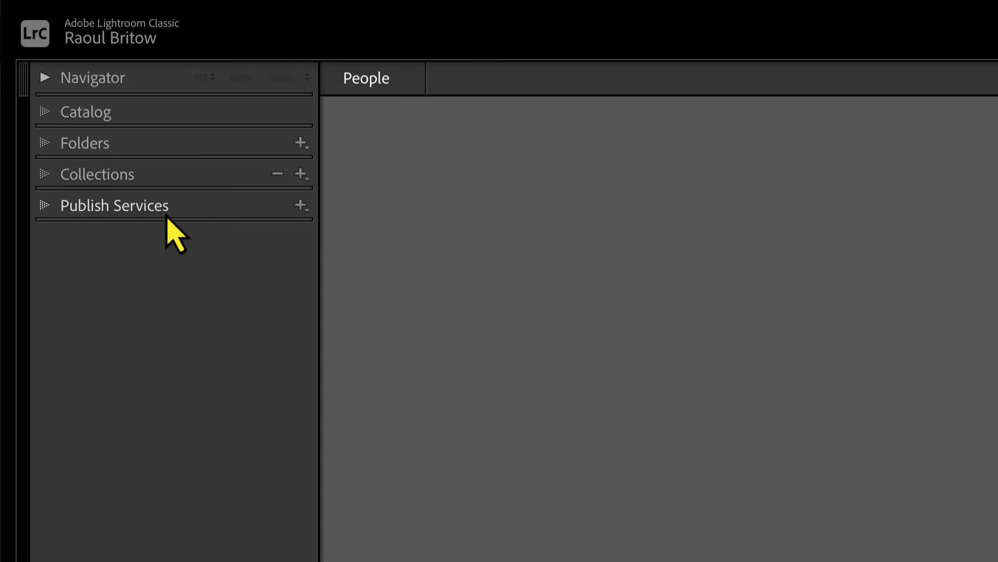
pyautogui.rightClick(211, 207)
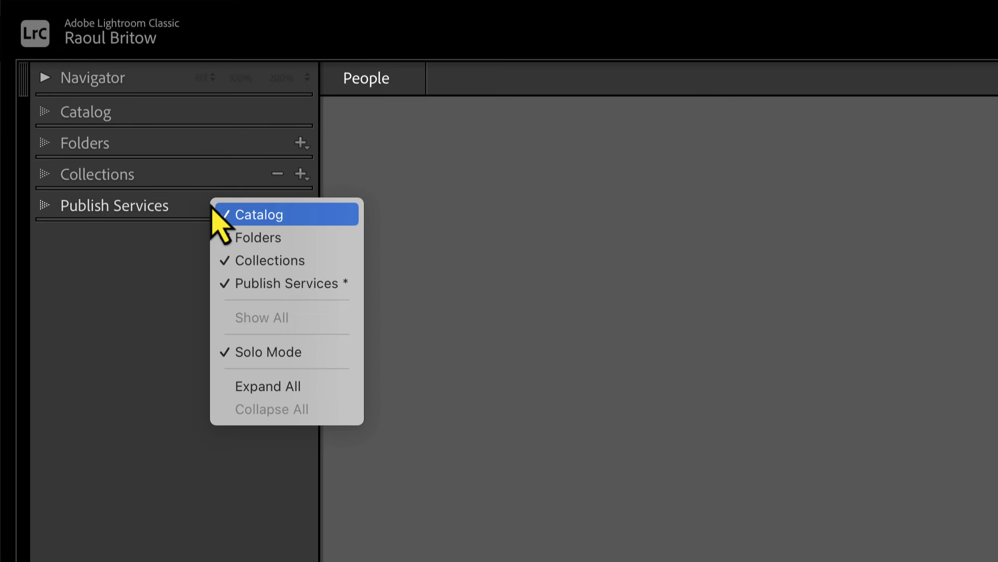
pyautogui.click(255, 286)
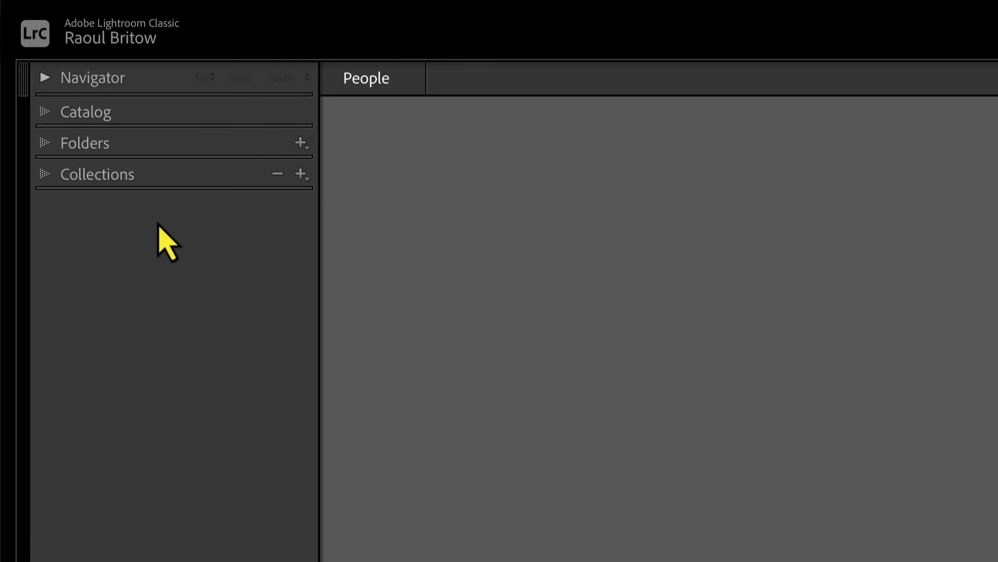
# Turn off Solo Mode for the sections and expand Collections, Folders and Catalog together
pyautogui.rightClick(174, 175)
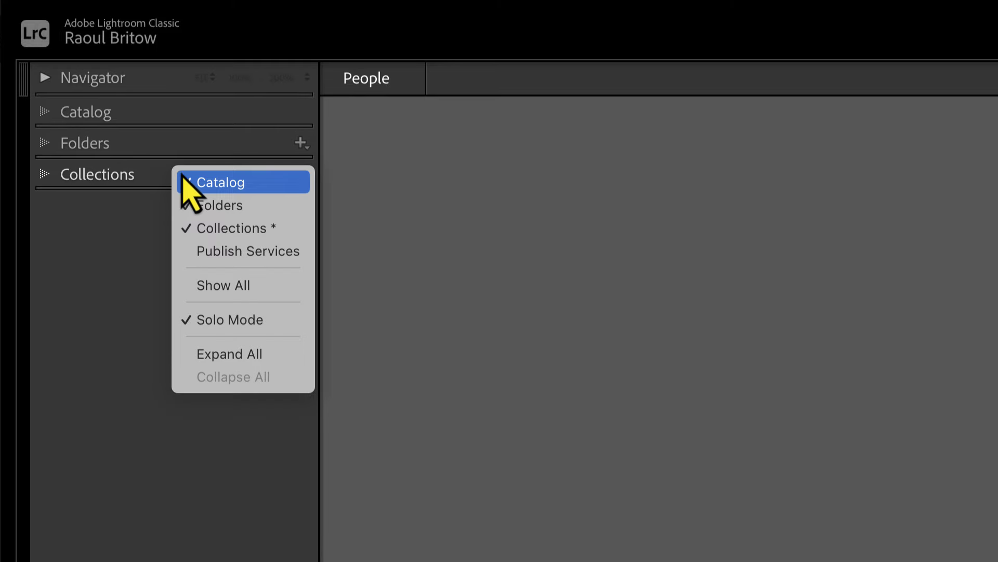
pyautogui.click(245, 326)
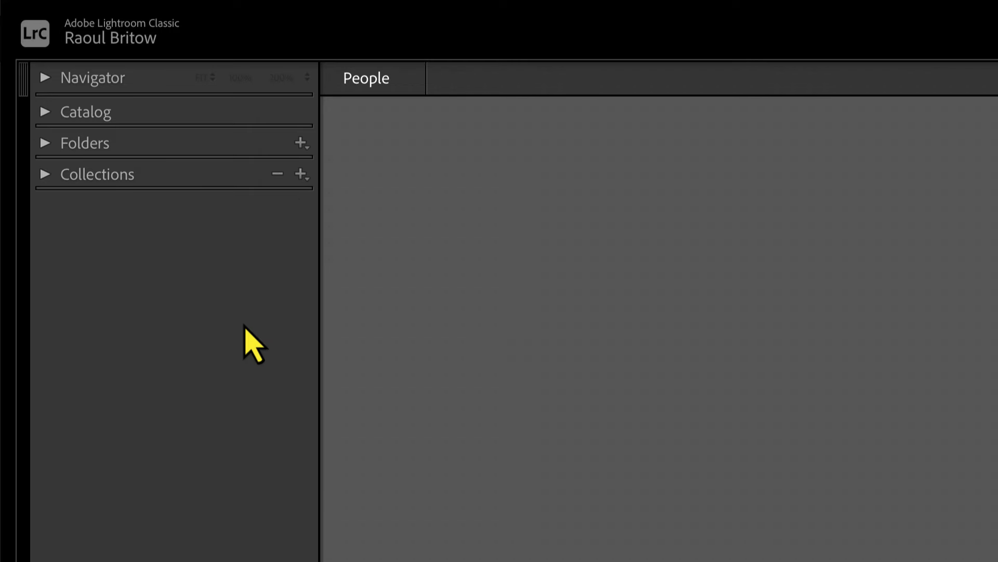
pyautogui.click(44, 181)
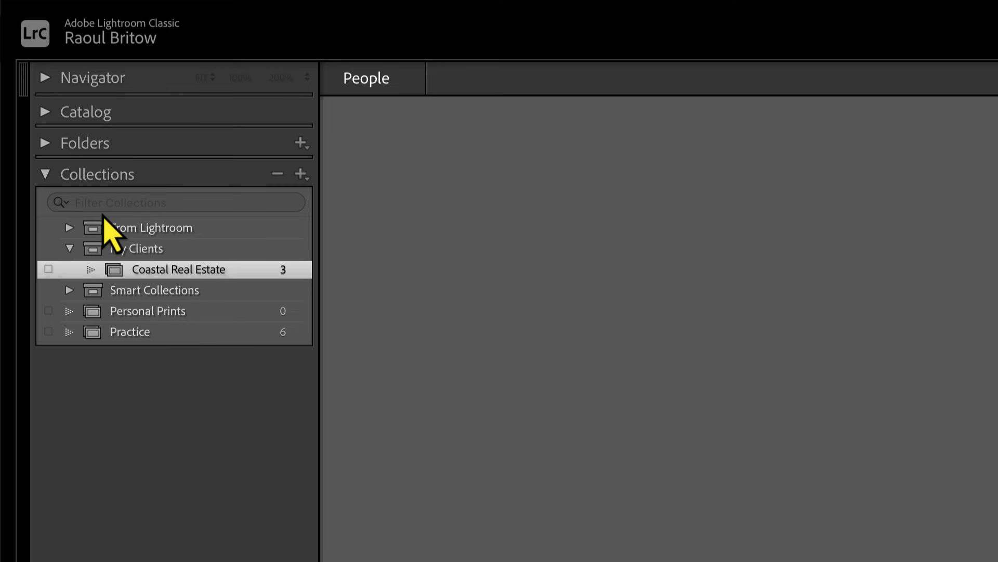
pyautogui.click(44, 175)
pyautogui.click(45, 175)
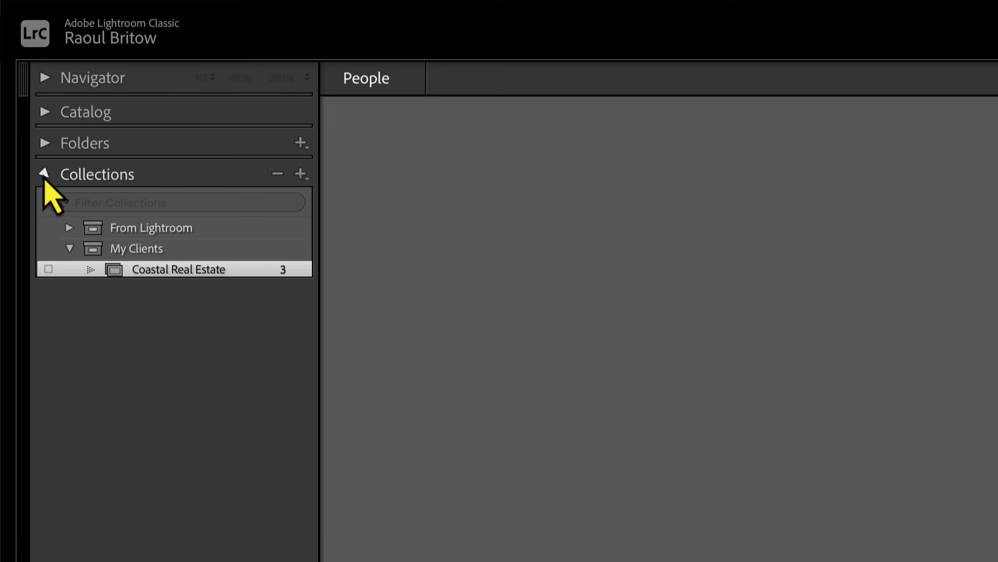
pyautogui.click(45, 144)
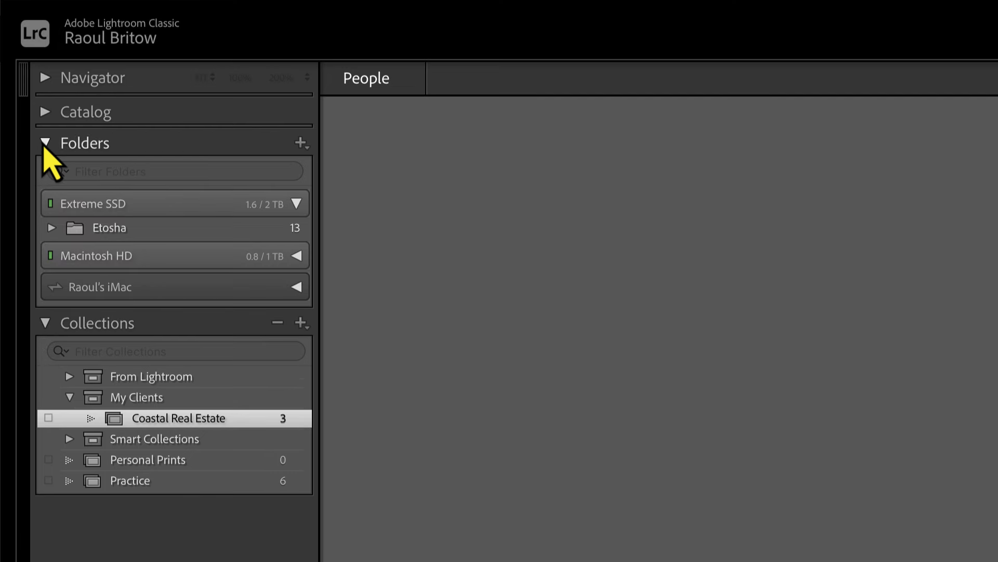
pyautogui.click(45, 112)
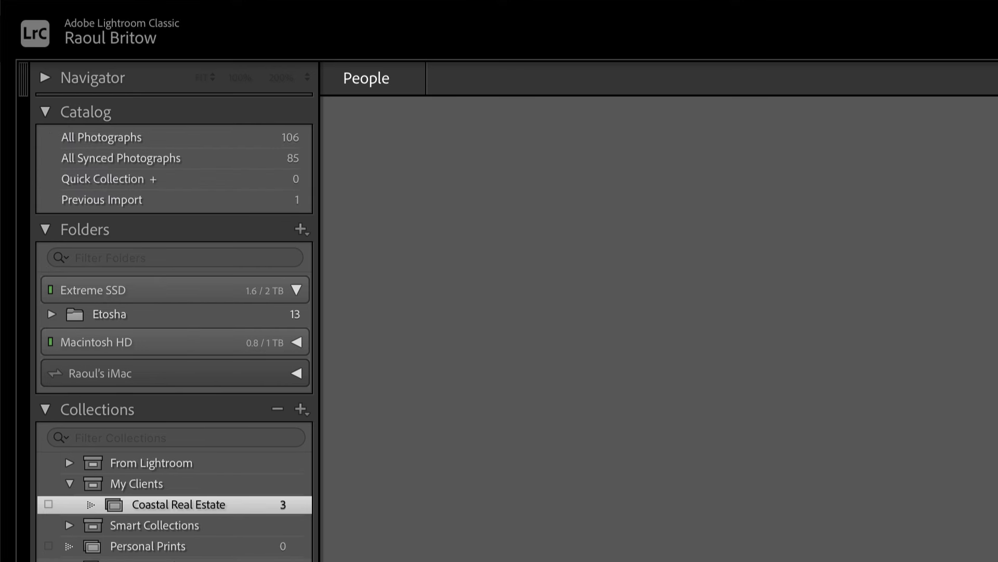
# Turn Solo Mode back on and collapse the Collections section
pyautogui.rightClick(213, 404)
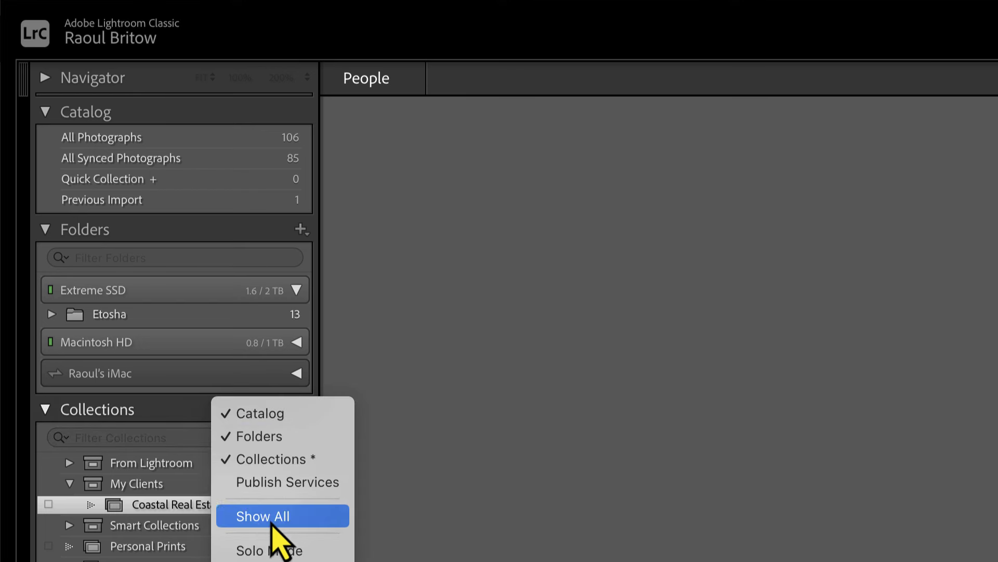
pyautogui.click(270, 550)
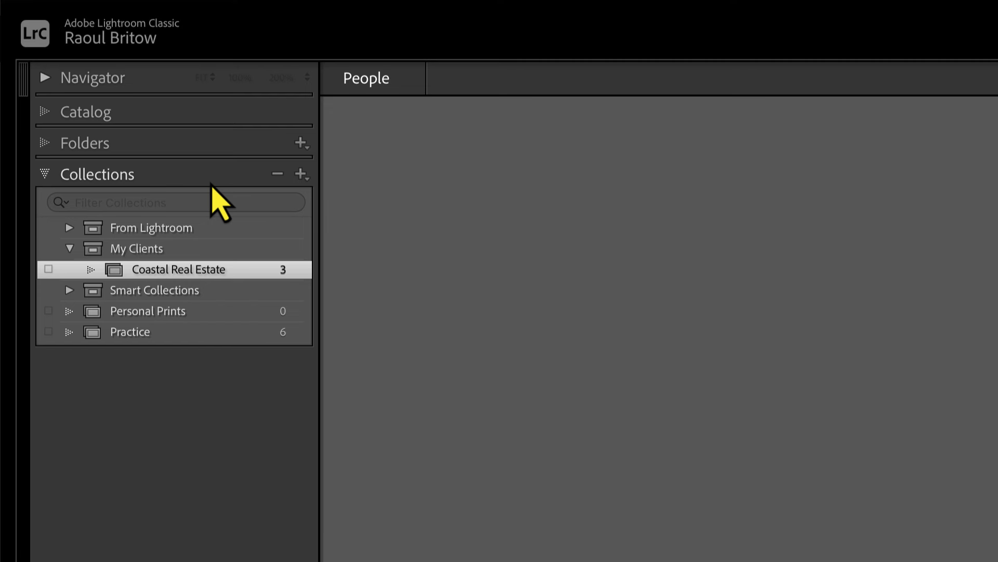
pyautogui.click(51, 179)
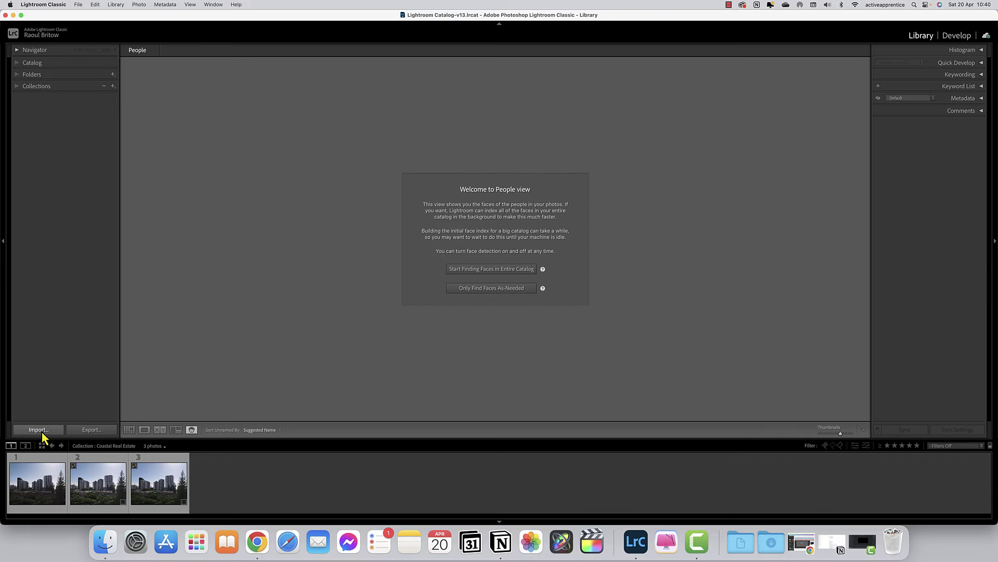
# Hide the whole side panel holding the Catalog, Folders and Collections sections, and show it again
pyautogui.click(90, 427)
pyautogui.click(4, 243)
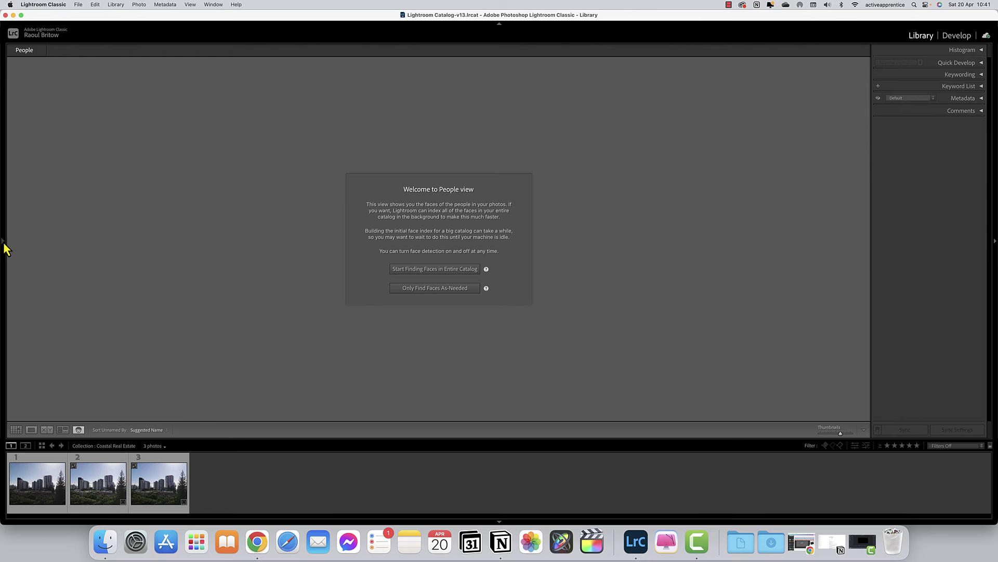
pyautogui.click(4, 243)
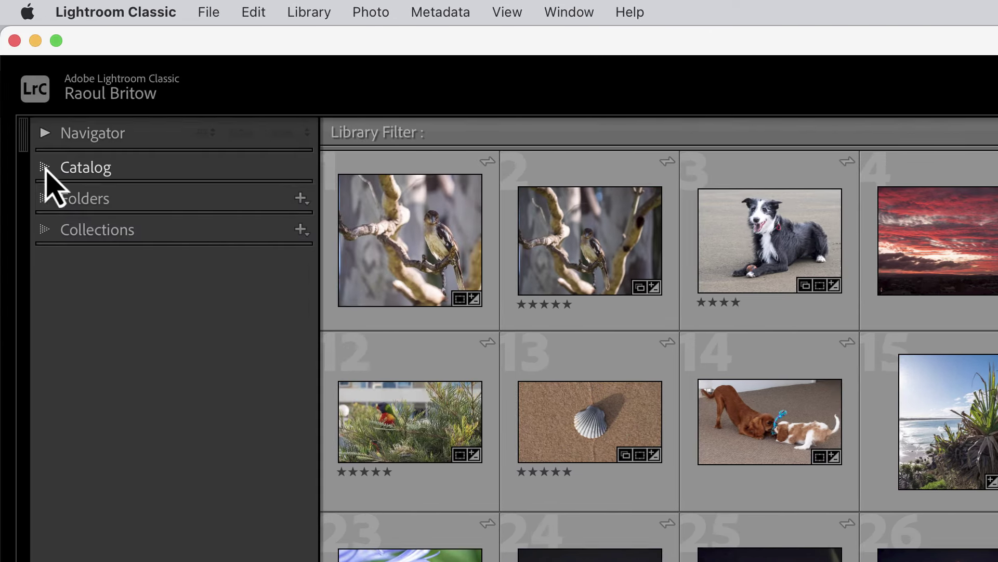
# Expand the Catalog section and display the library filter's Text options, followed by its Attribute options
pyautogui.click(46, 168)
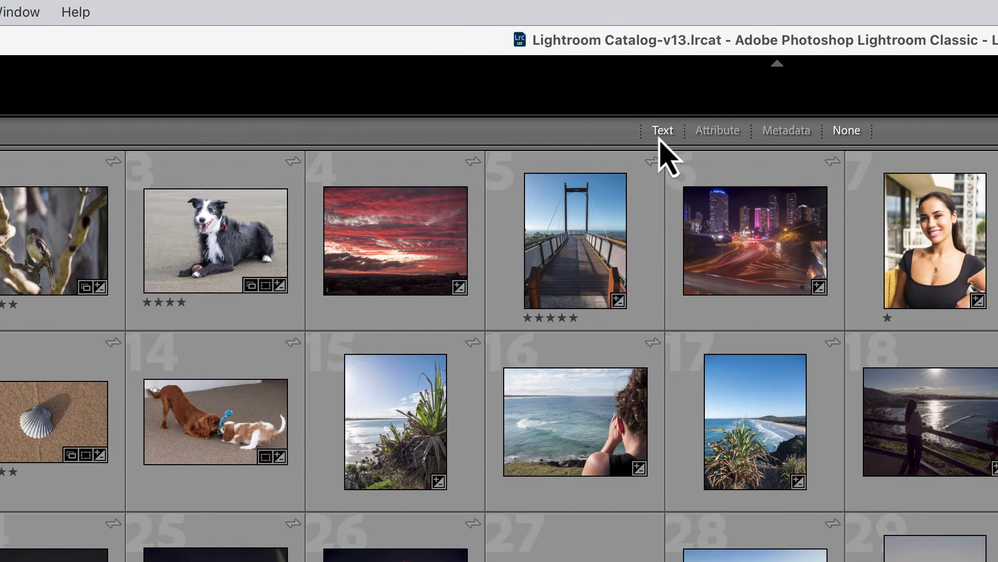
pyautogui.click(821, 131)
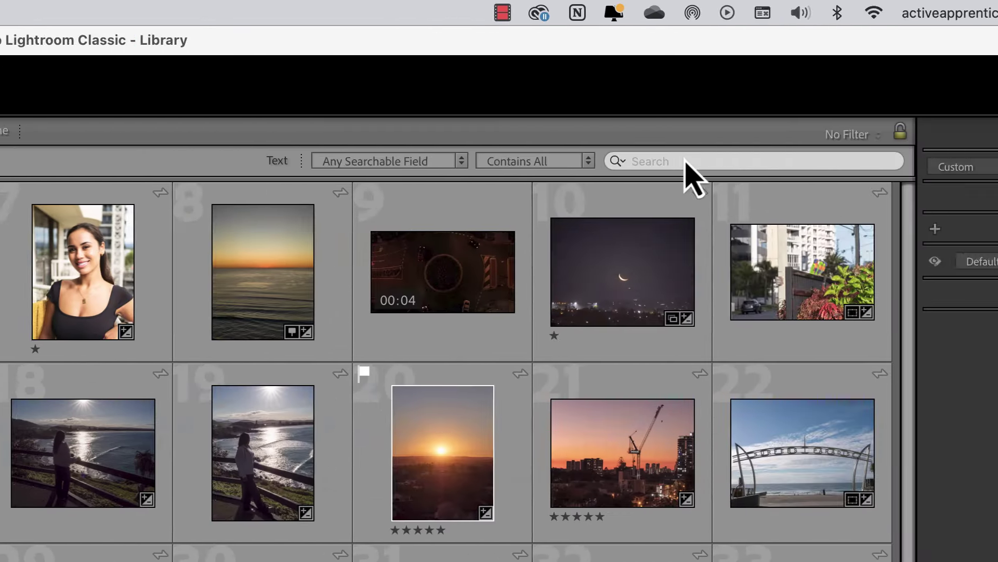
pyautogui.click(431, 161)
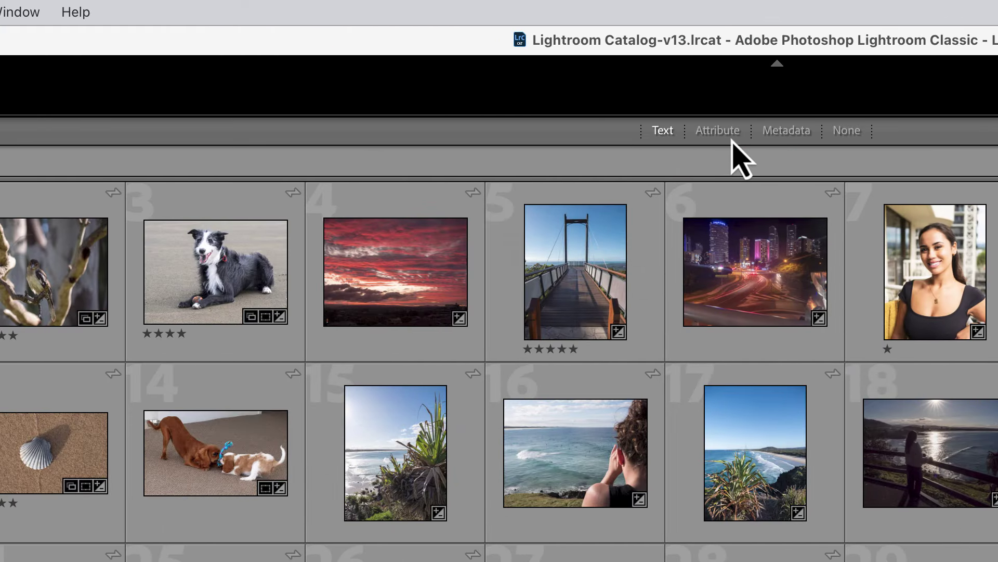
pyautogui.click(708, 132)
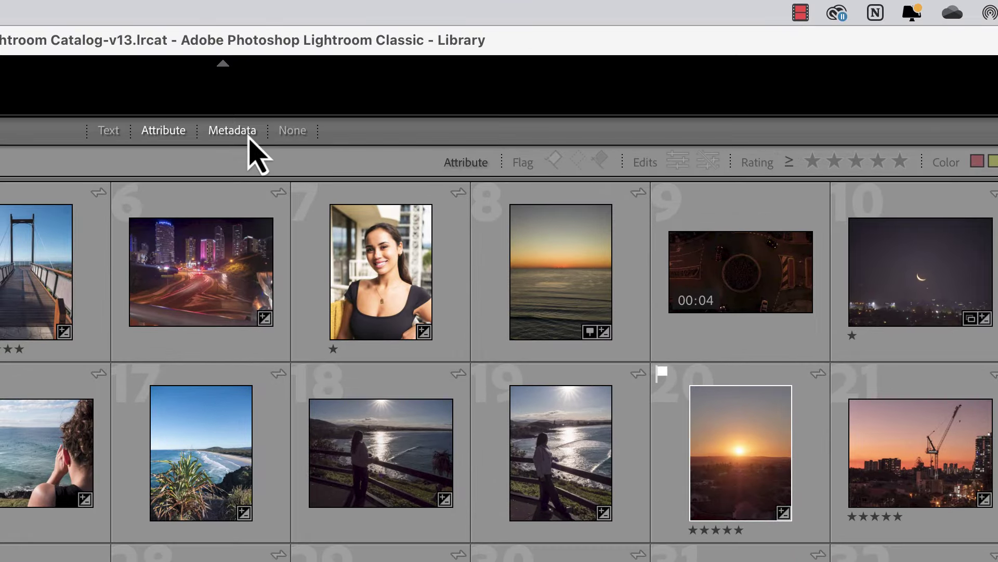
# Filter the photos by camera metadata for DC-G9, DMC-G7 and Unknown Camera in turn, and clear the filter
pyautogui.click(249, 138)
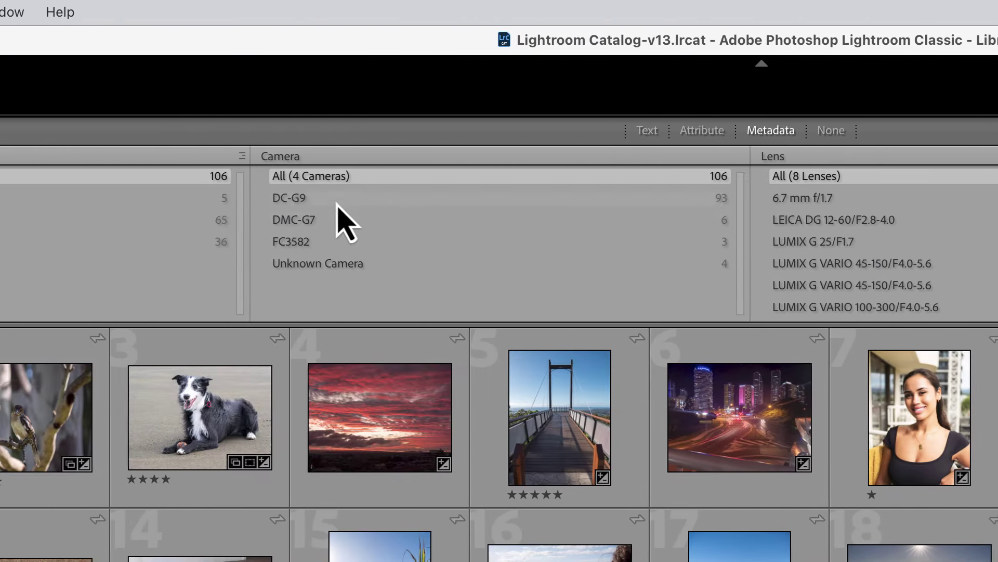
pyautogui.click(353, 203)
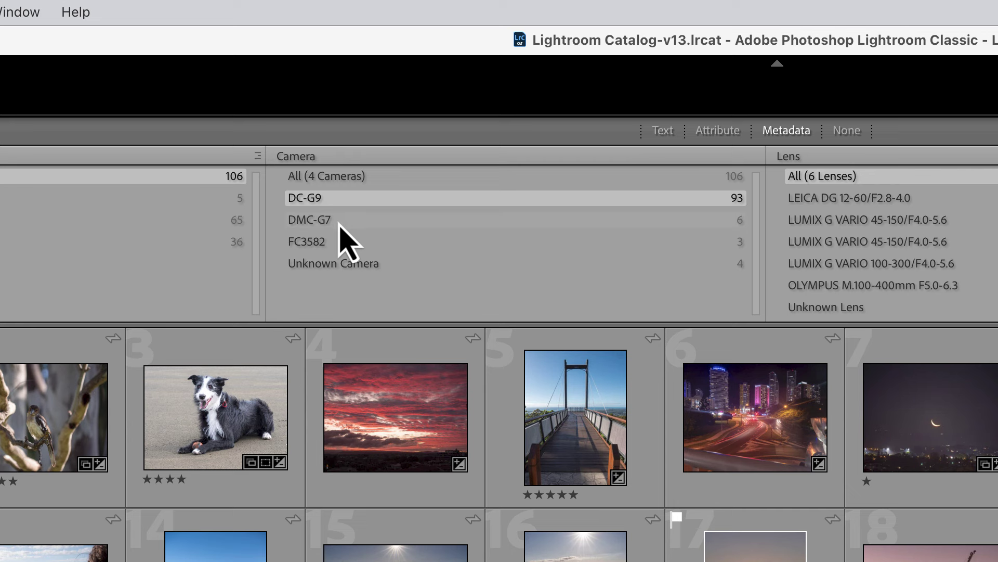
pyautogui.click(340, 221)
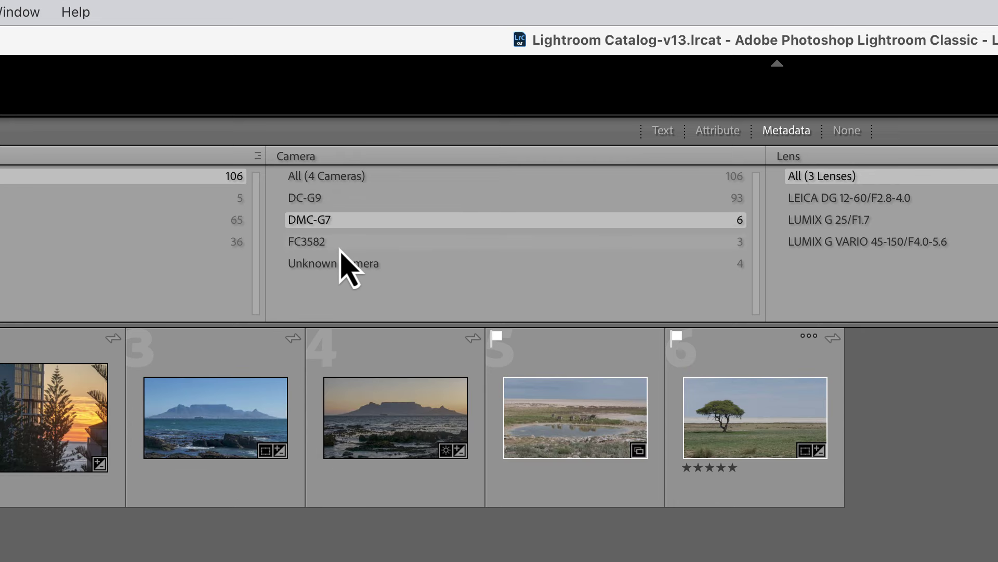
pyautogui.click(384, 264)
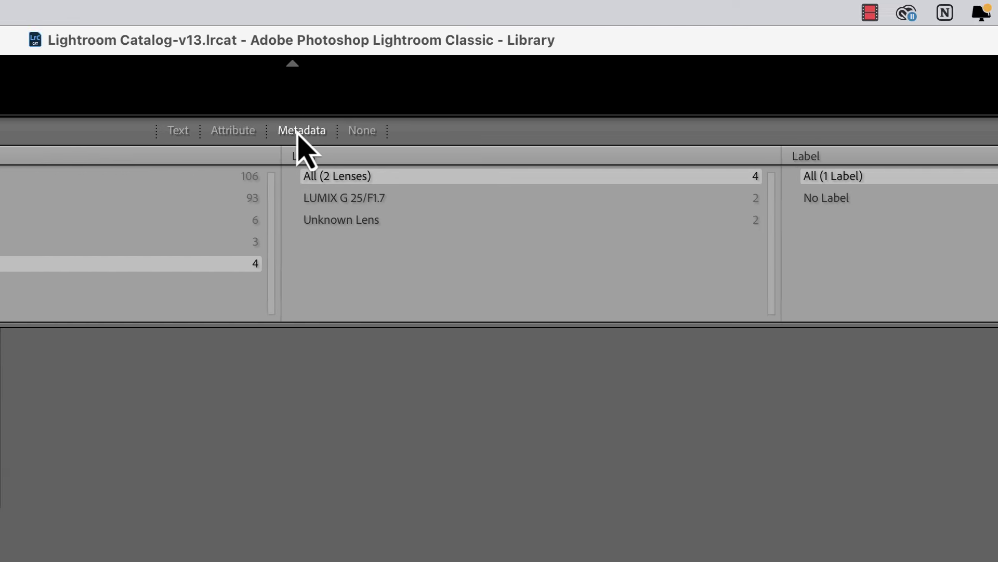
pyautogui.click(785, 130)
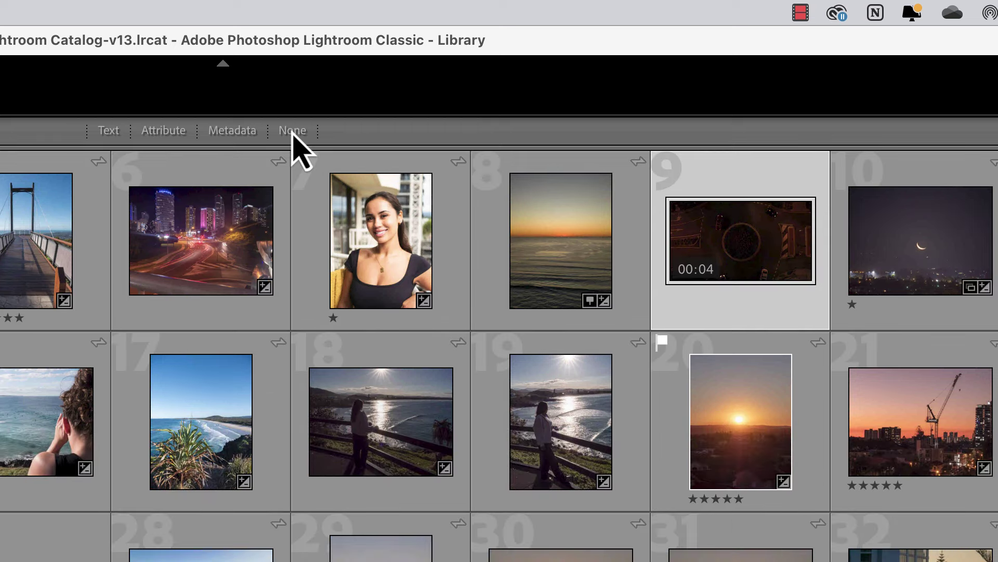
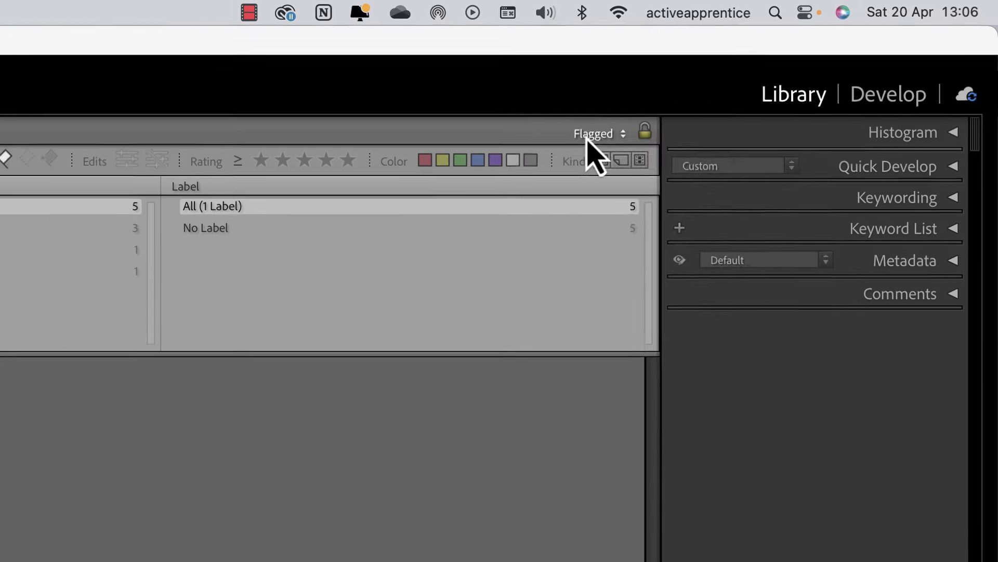
# Check the library filter presets and switch from Flagged to Filters Off
pyautogui.click(845, 50)
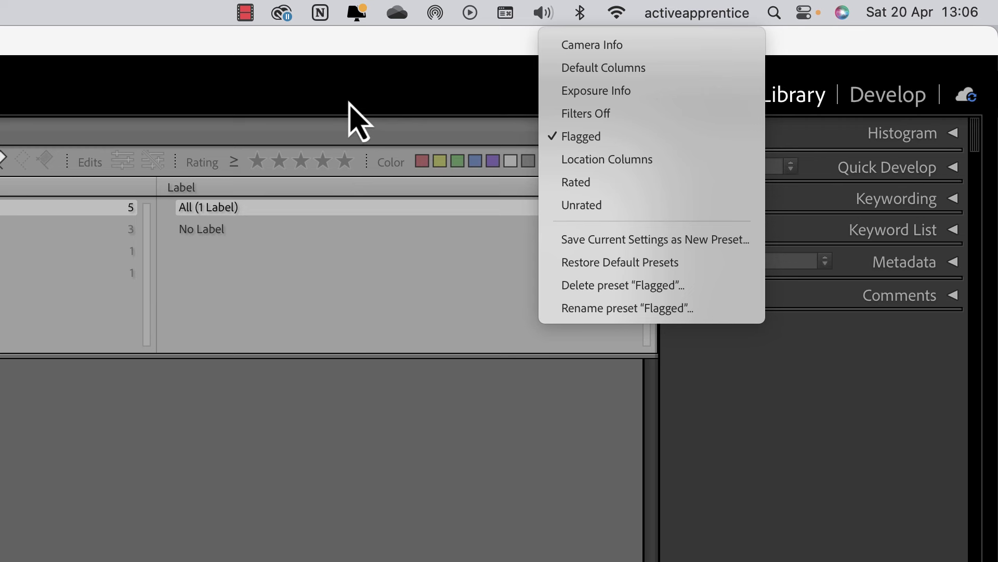
pyautogui.click(349, 103)
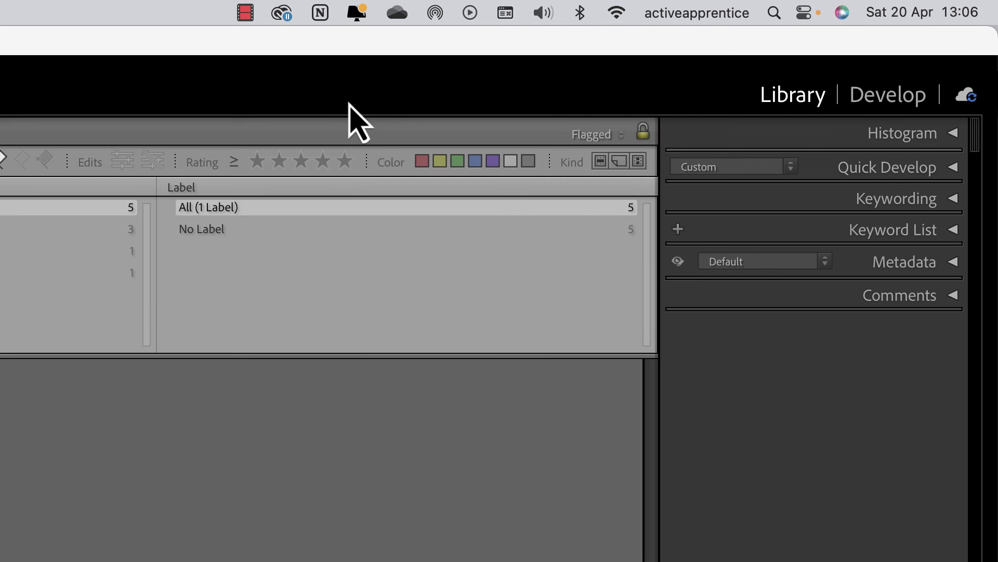
pyautogui.click(597, 135)
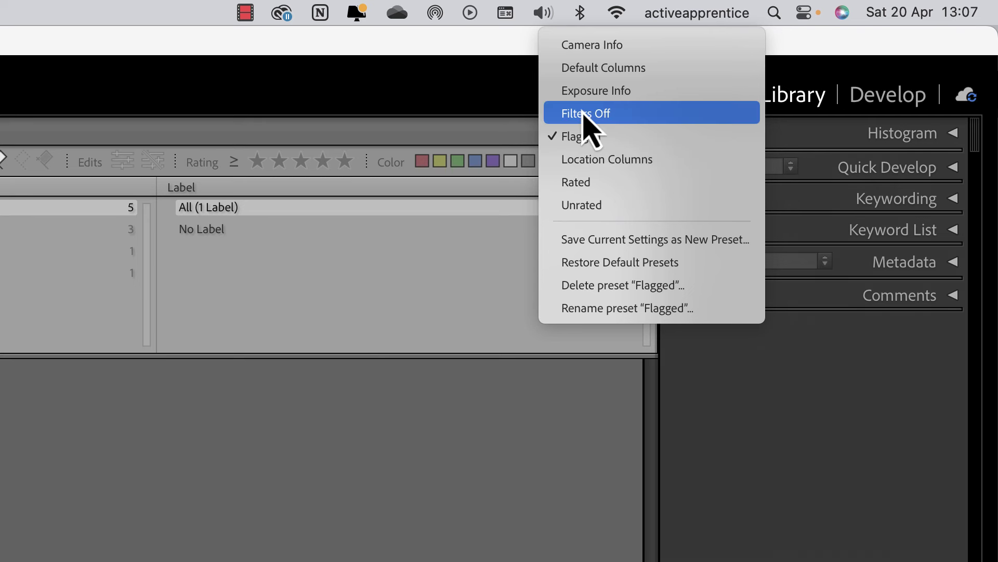
pyautogui.click(616, 122)
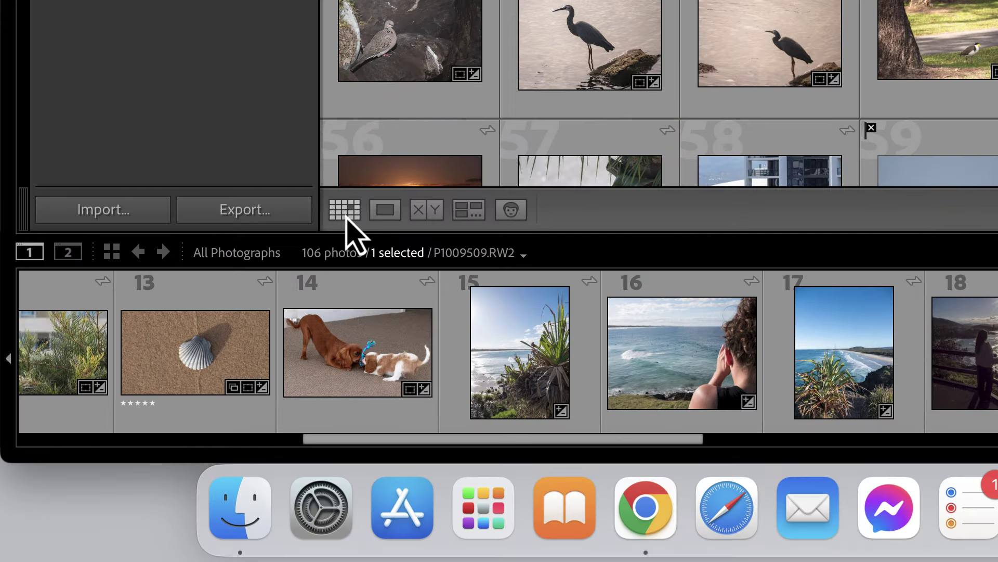
# Show the selected photo in Loupe view and advance through the photos to P1009580.RW2
pyautogui.click(377, 217)
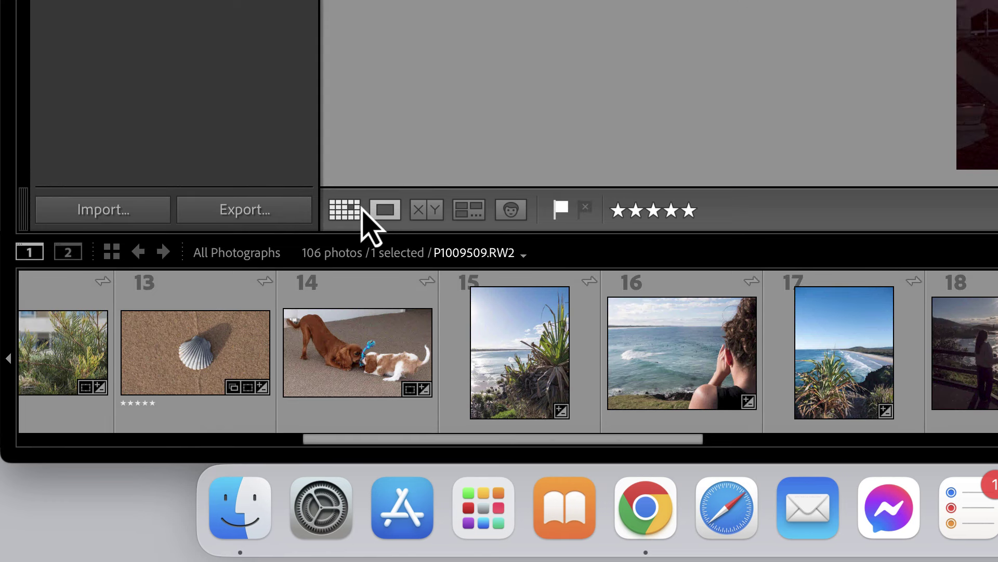
pyautogui.press('Right')
pyautogui.press('Right')
pyautogui.press('Right')
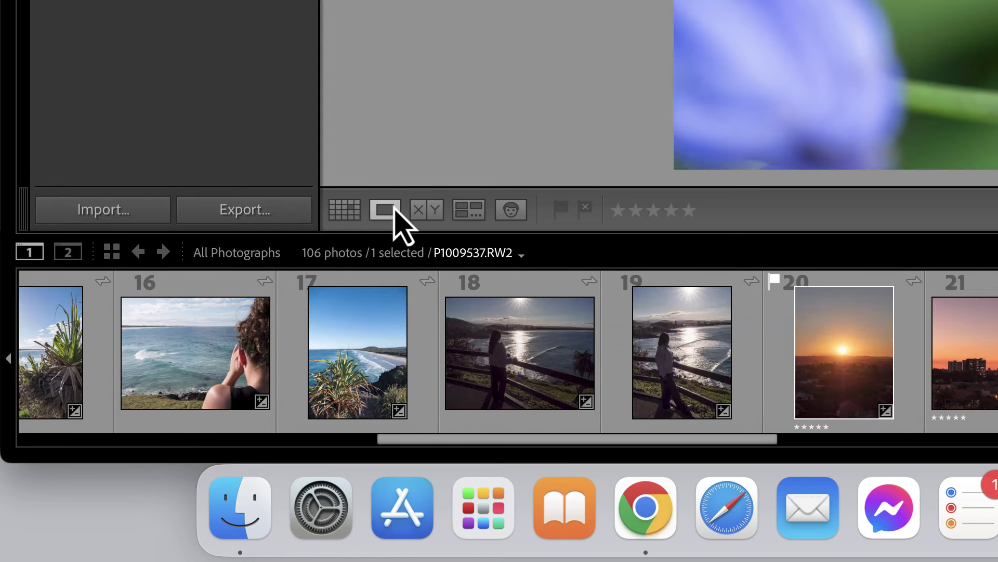
pyautogui.press('Right')
pyautogui.press('Right')
pyautogui.press('Right')
pyautogui.press('Right')
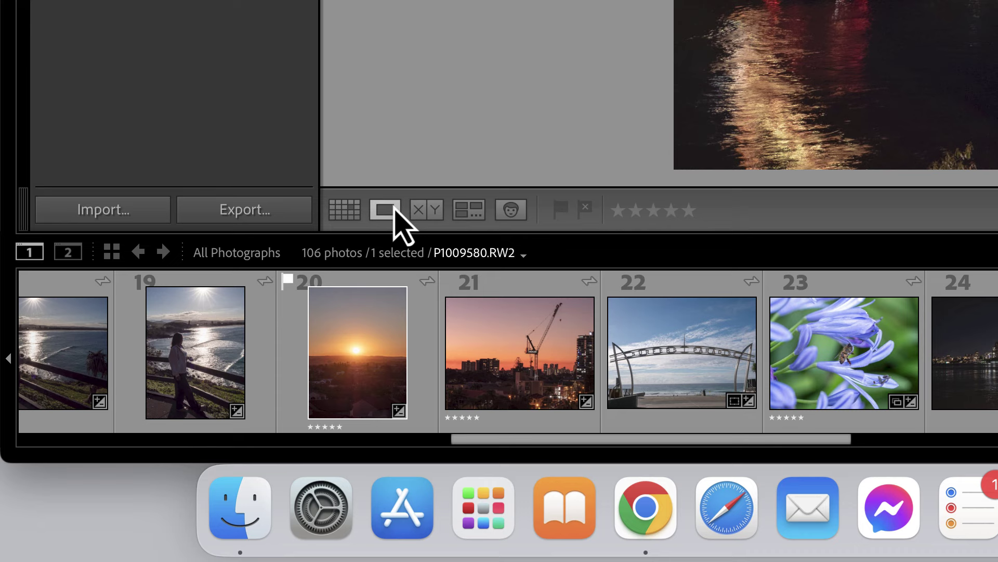
# Show the photo alongside another in Compare view and return to Grid view
pyautogui.click(429, 213)
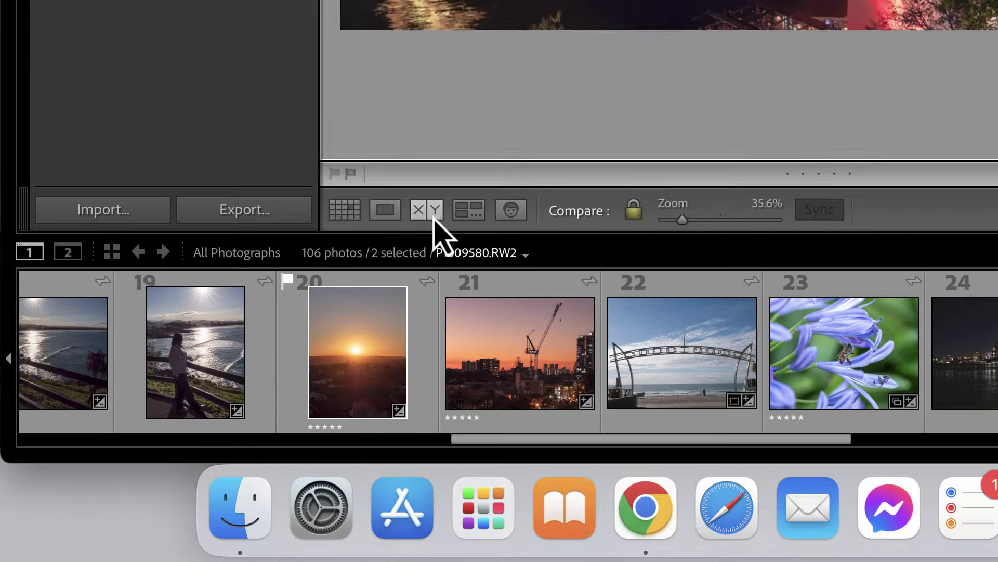
pyautogui.press('g')
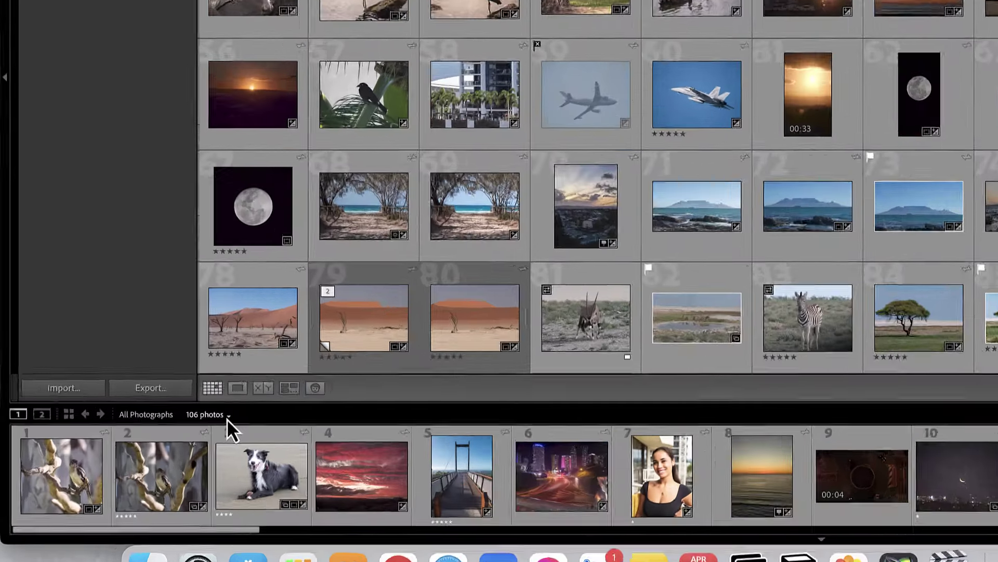
# Check the filmstrip's list of recent sources, and browse along the filmstrip to select sunset photo 20
pyautogui.click(135, 446)
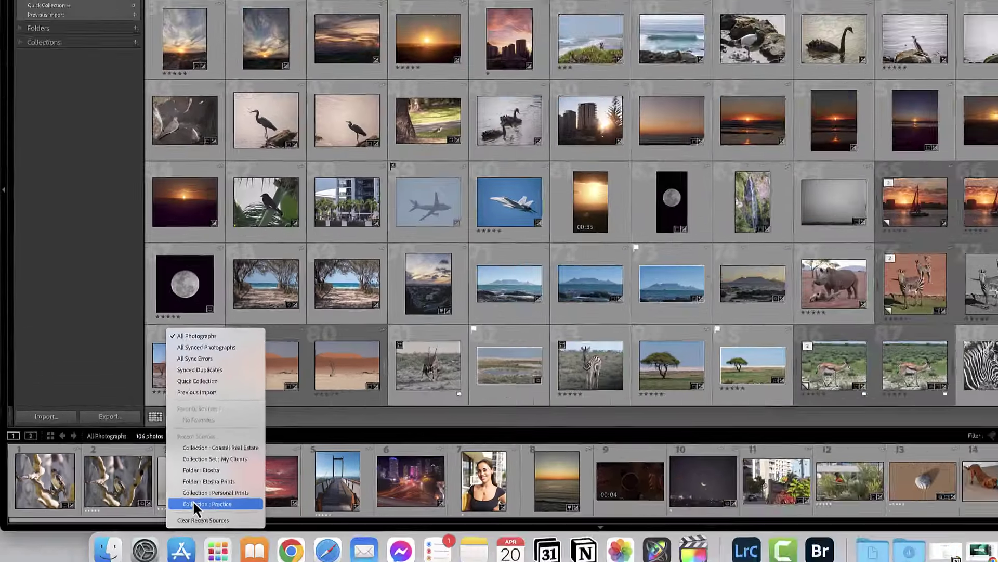
pyautogui.click(300, 423)
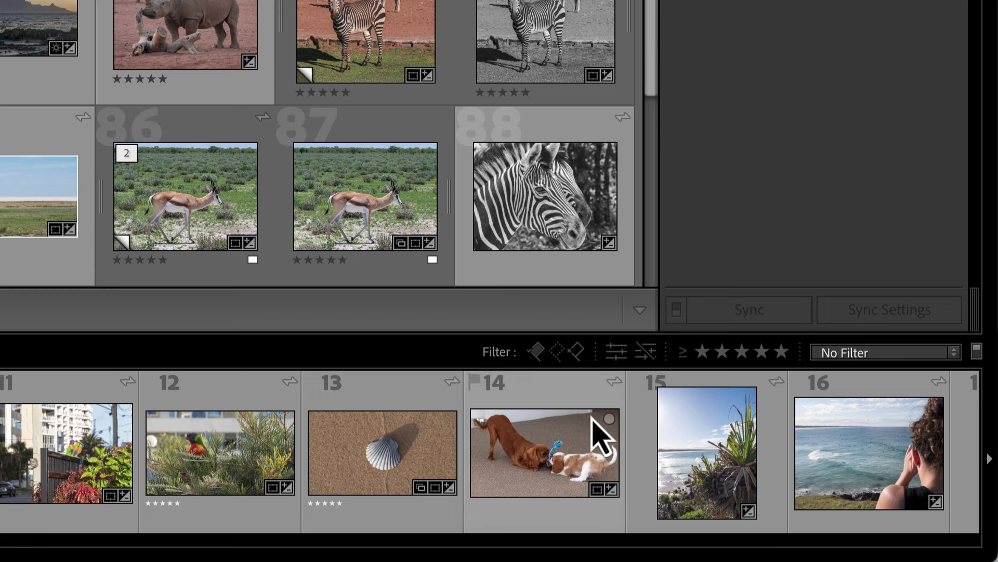
pyautogui.scroll(-4, 992, 471)
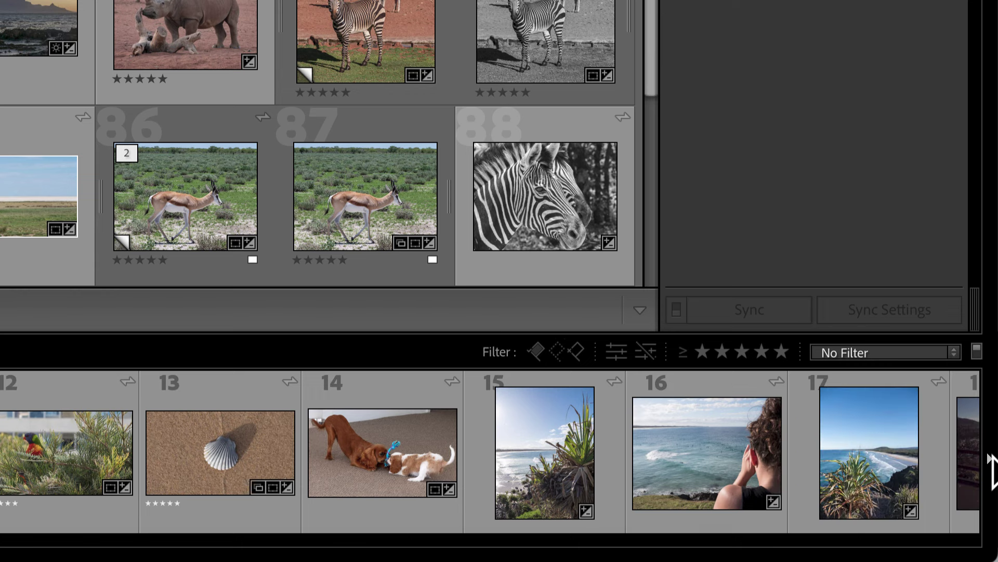
pyautogui.click(892, 471)
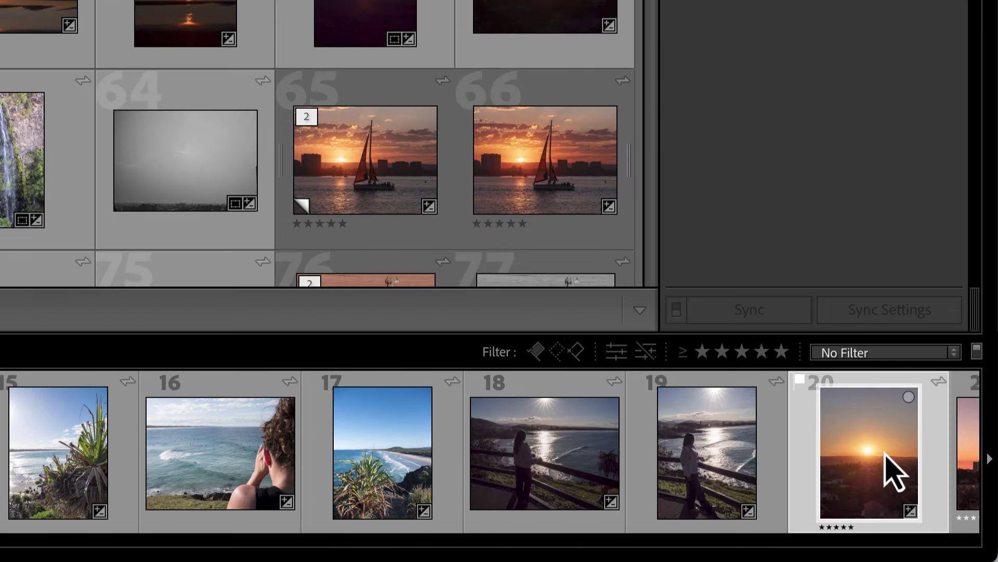
pyautogui.scroll(-10, 884, 462)
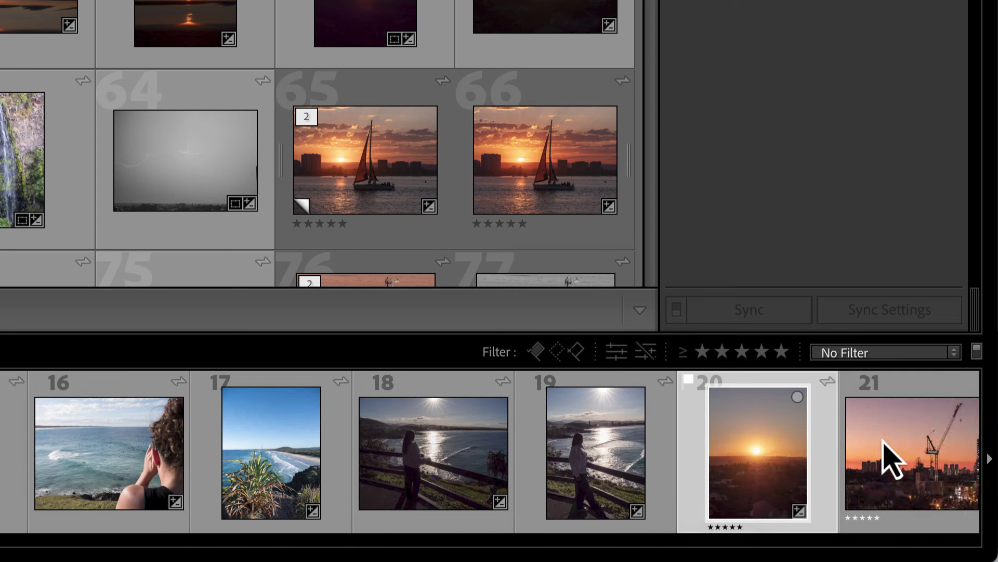
# Browse further along the filmstrip, view the Practice collection from its recent sources, and return to All Photographs
pyautogui.scroll(-9, 883, 441)
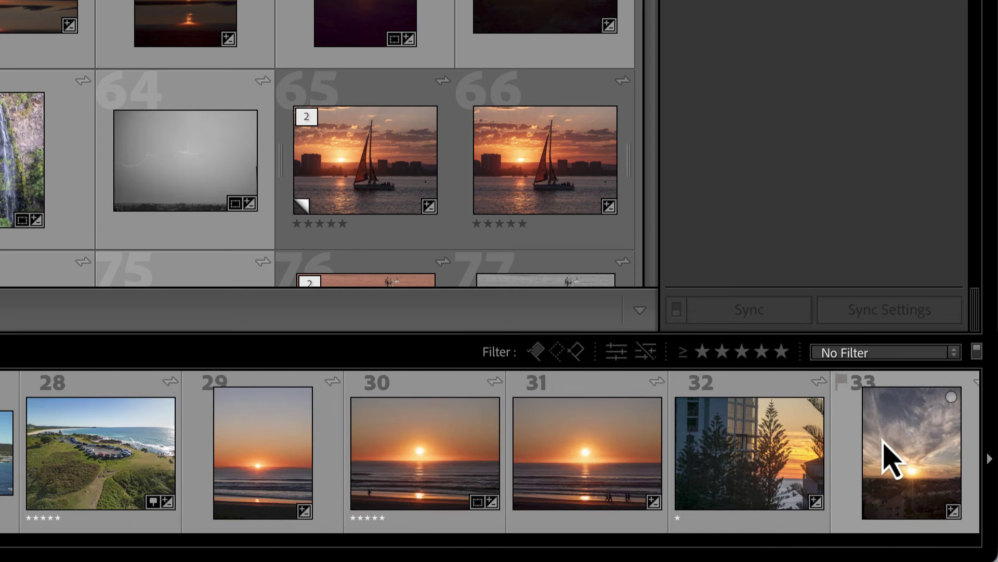
pyautogui.scroll(-11, 893, 458)
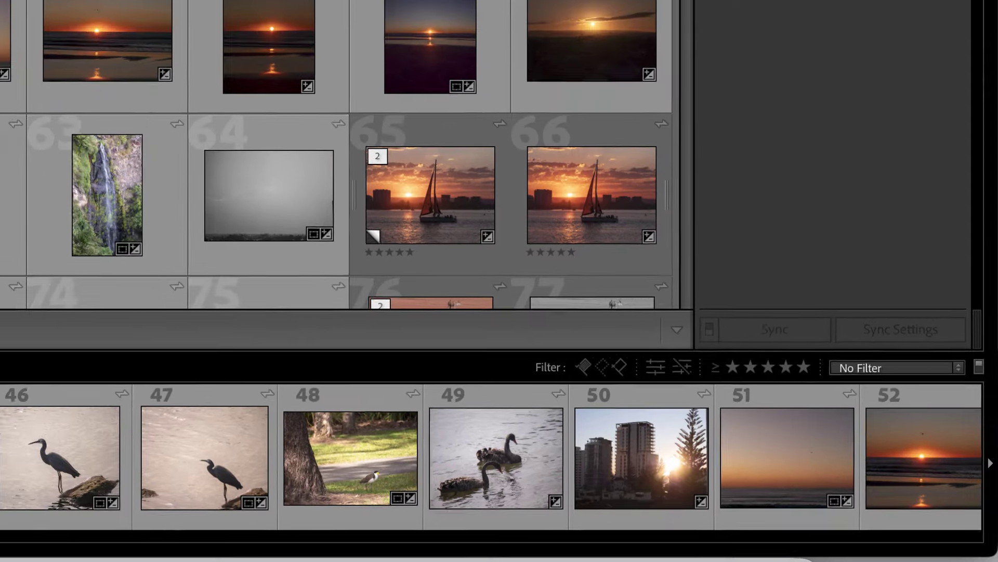
pyautogui.click(197, 445)
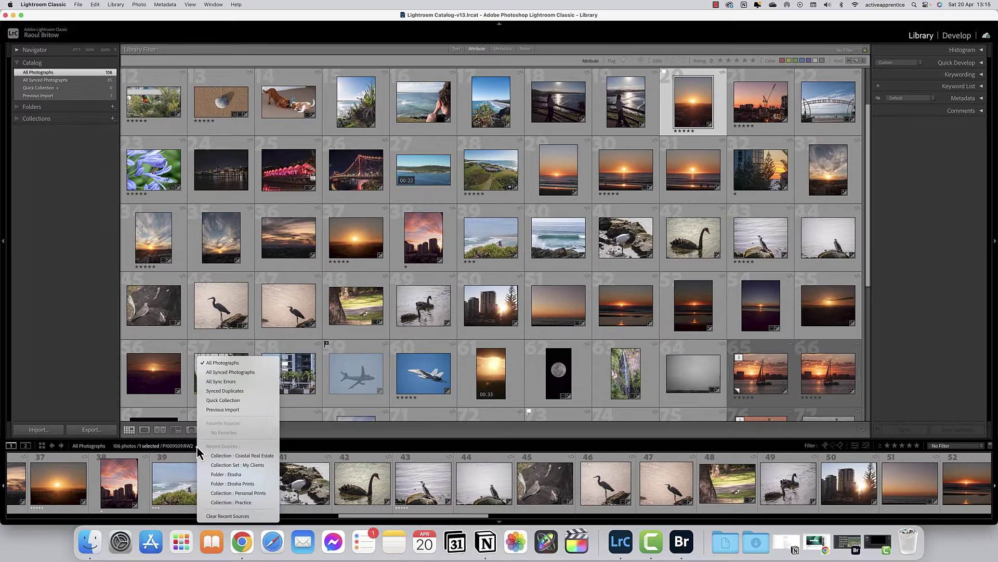
pyautogui.click(232, 502)
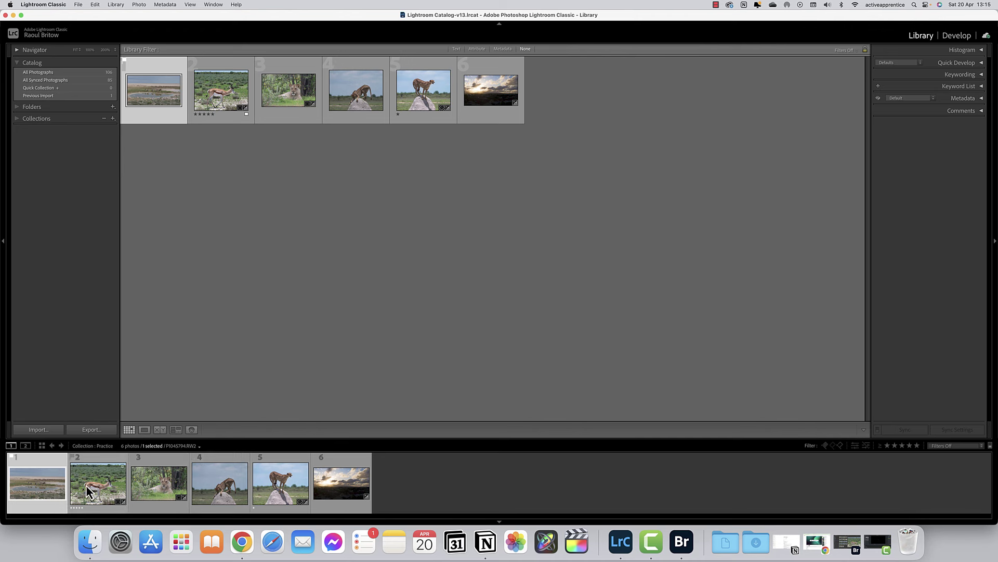
pyautogui.click(198, 447)
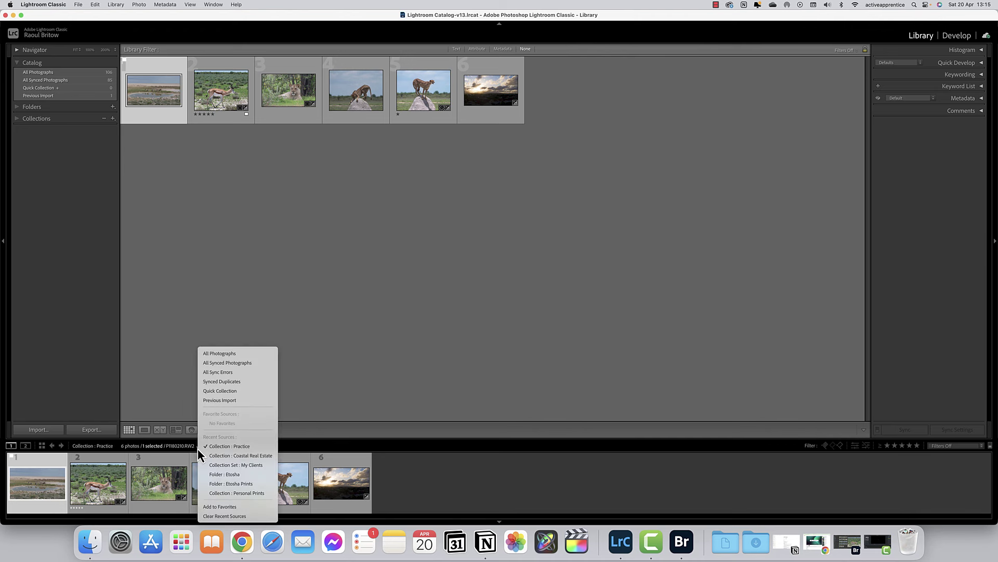
pyautogui.click(227, 356)
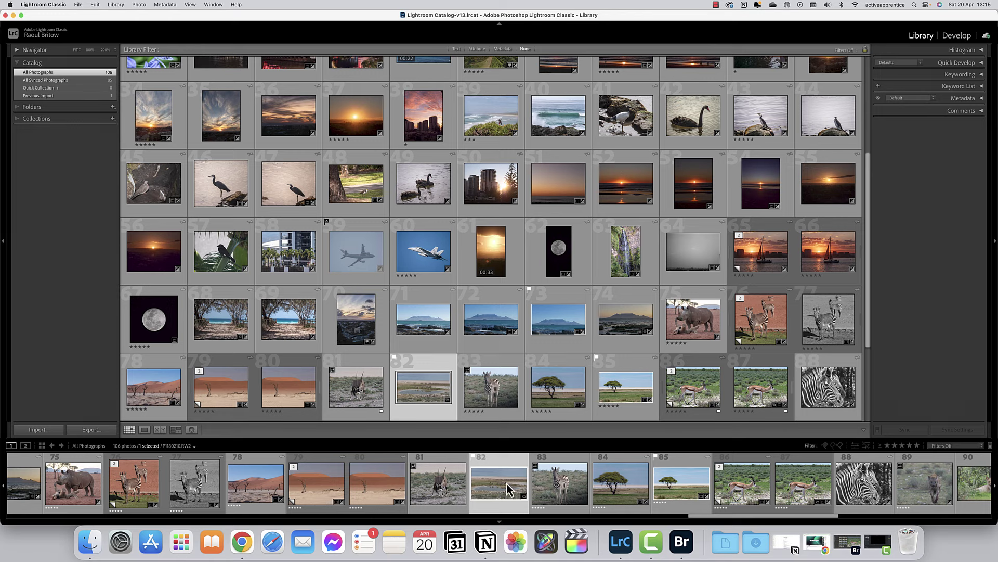
# Check the main window's view options, and hide and restore the side panels on both sides of the photo grid
pyautogui.click(11, 447)
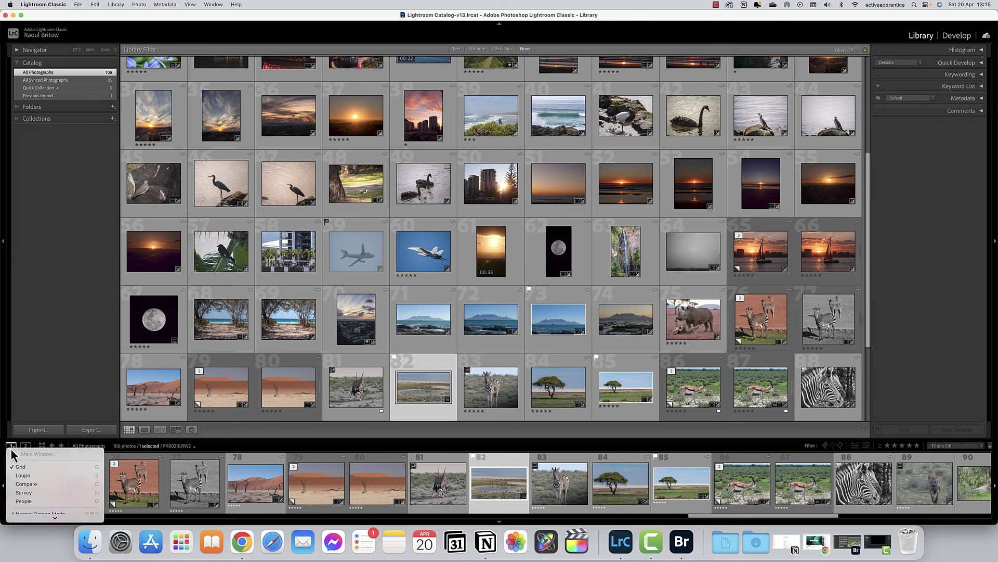
pyautogui.click(318, 450)
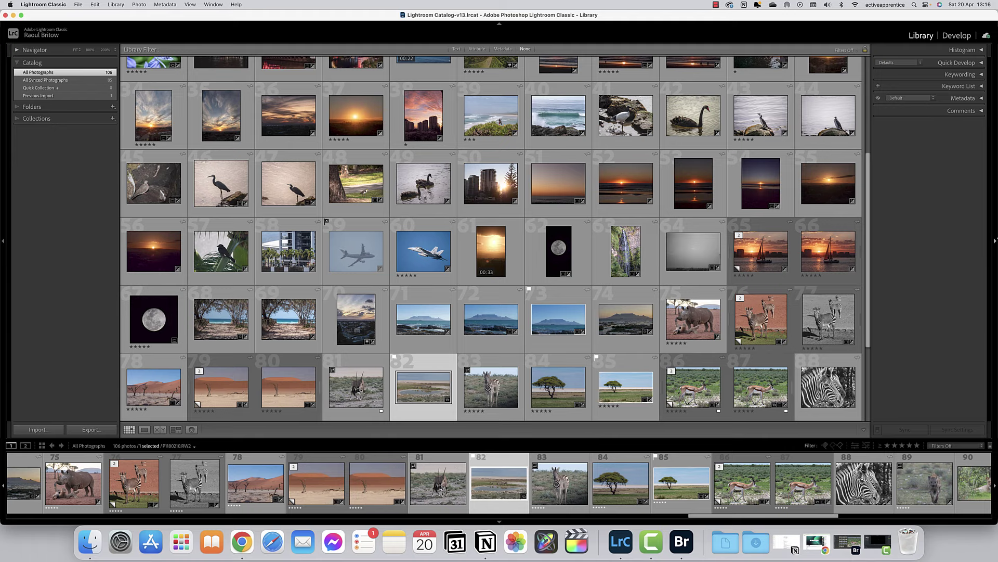
pyautogui.click(995, 245)
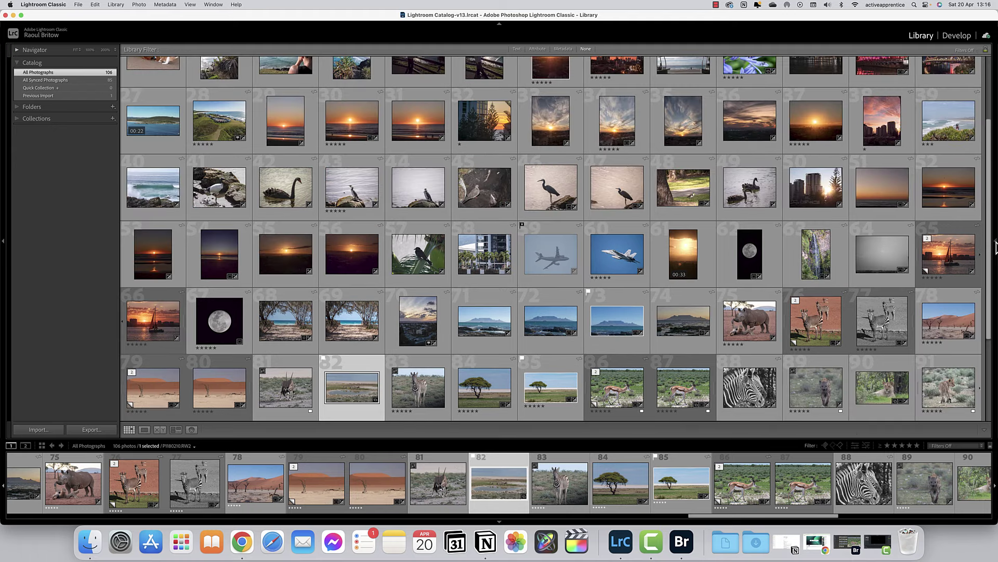
pyautogui.click(995, 246)
pyautogui.click(4, 246)
pyautogui.click(5, 246)
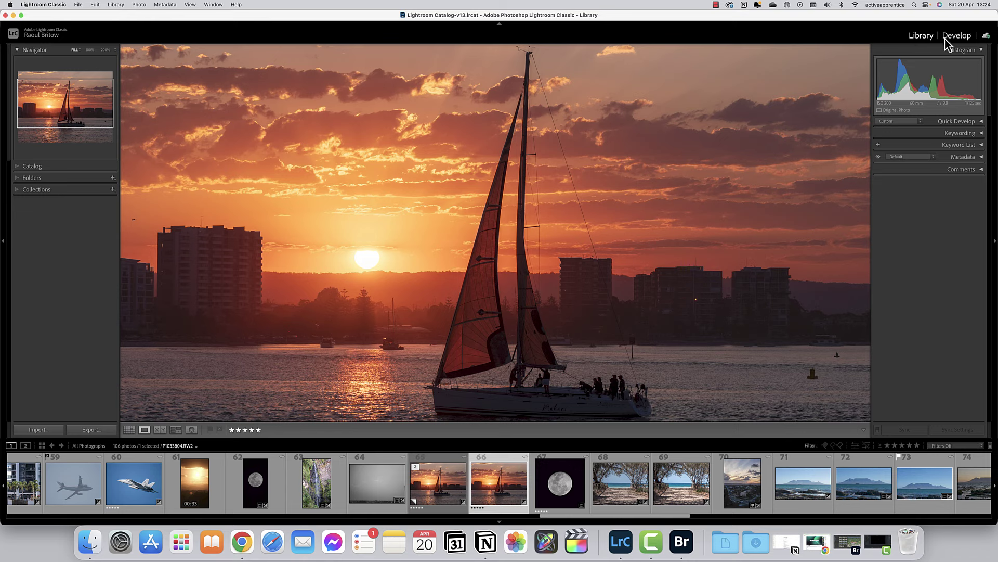
# Add the Print module to the module picker
pyautogui.rightClick(886, 36)
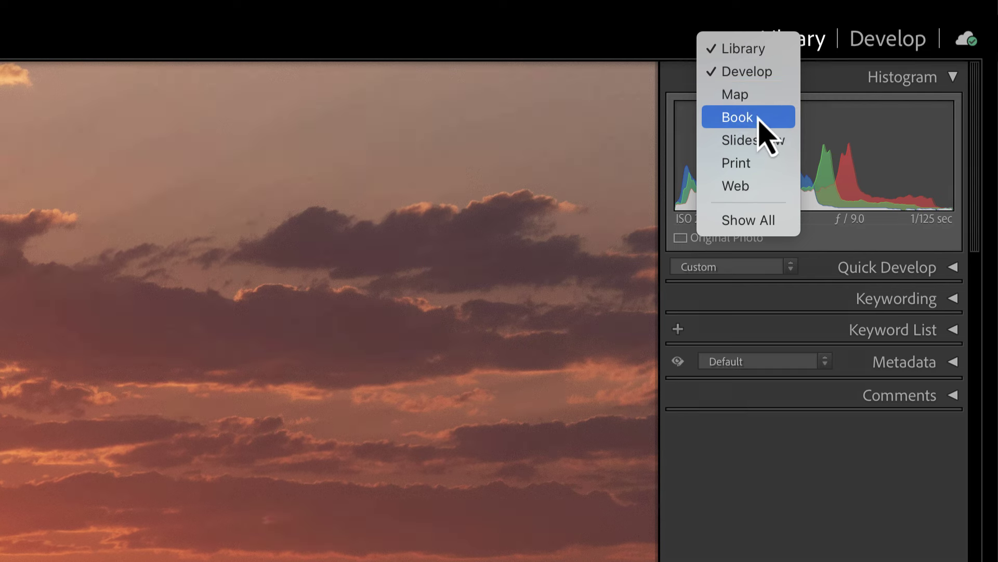
pyautogui.click(749, 168)
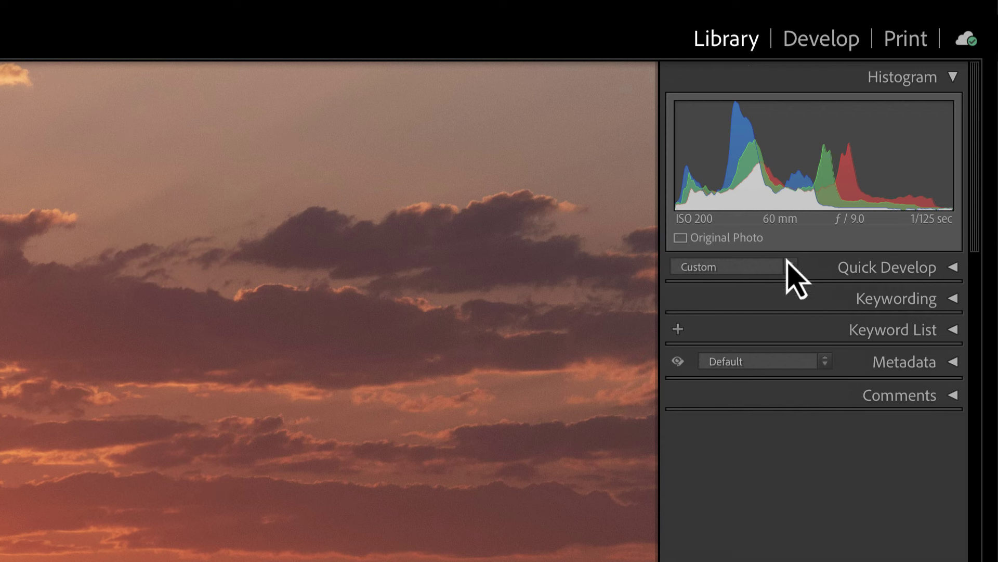
# Expand the Quick Develop and Keywording sections in turn to view their controls, collapsing each again
pyautogui.click(953, 268)
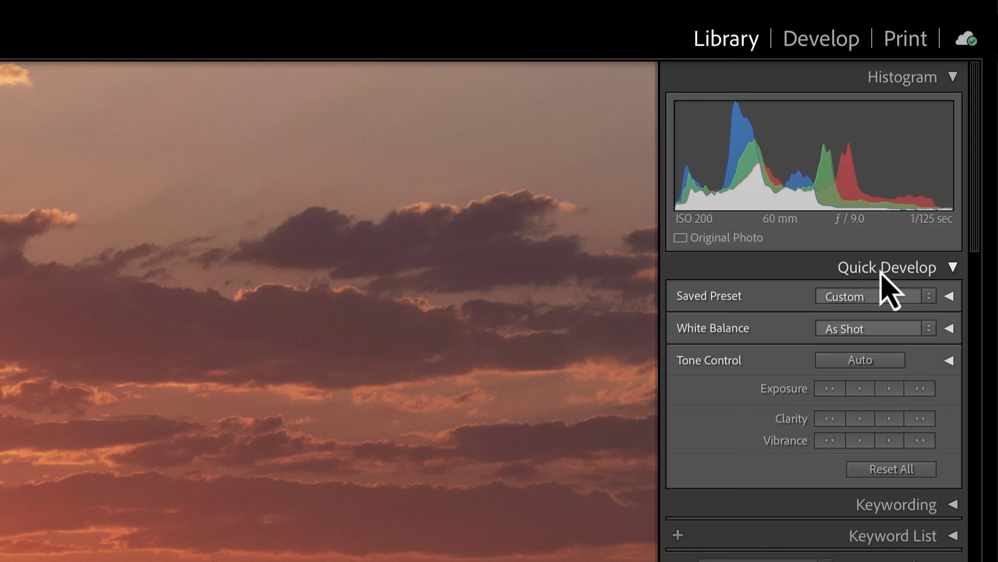
pyautogui.click(954, 269)
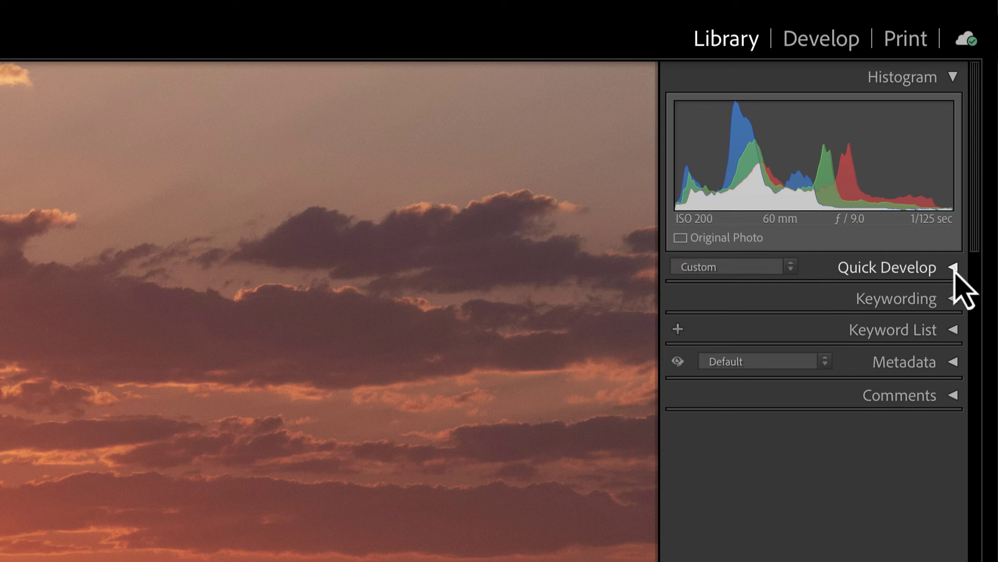
pyautogui.click(952, 299)
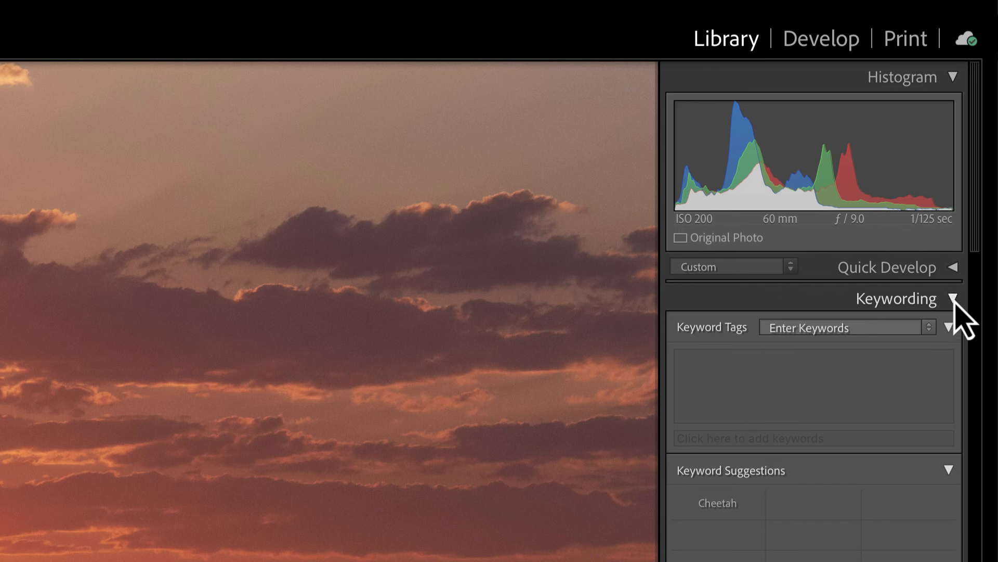
pyautogui.click(952, 299)
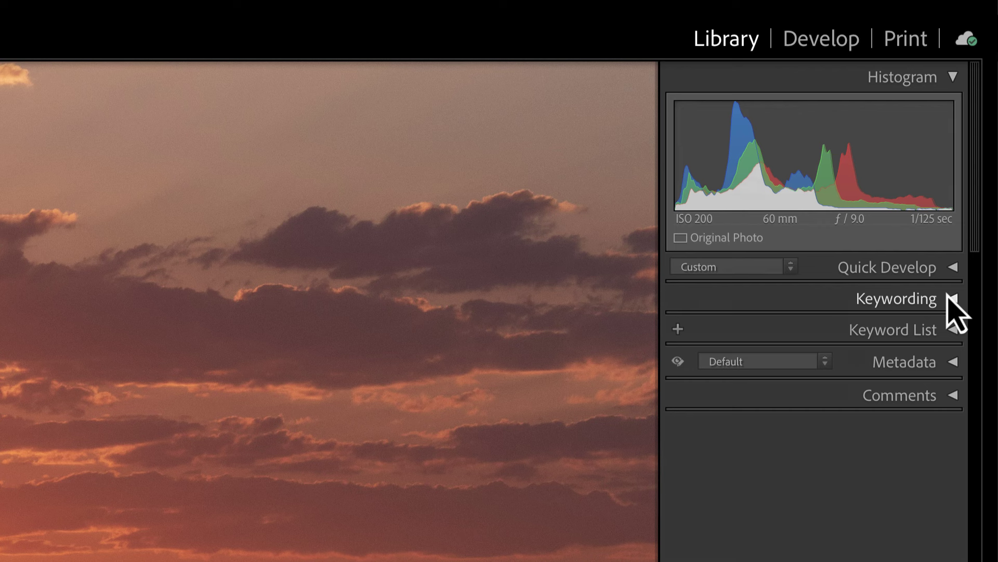
# View the keywords nested under Animals in the Keyword List, and collapse the list again
pyautogui.click(951, 331)
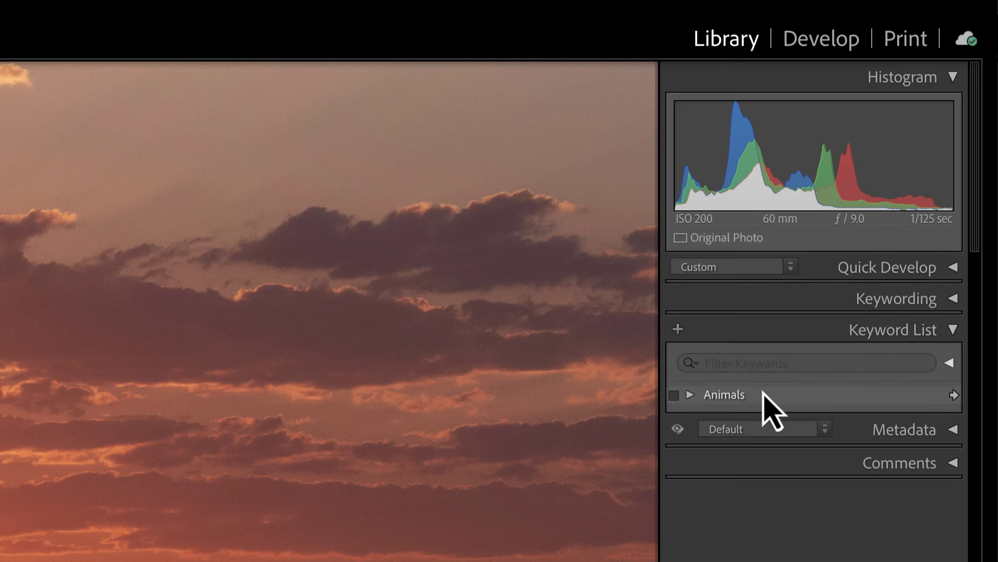
pyautogui.click(689, 396)
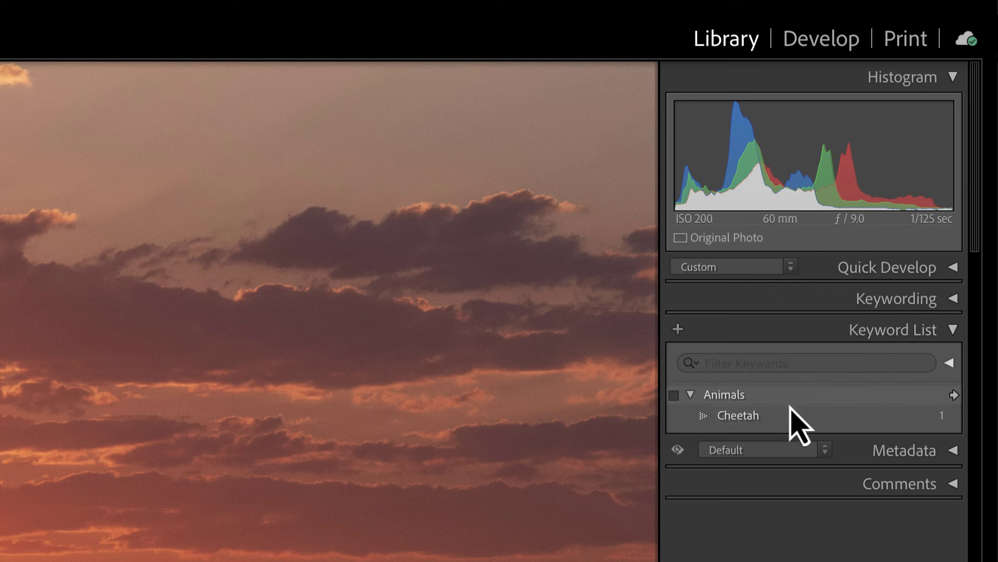
pyautogui.click(690, 394)
pyautogui.click(953, 330)
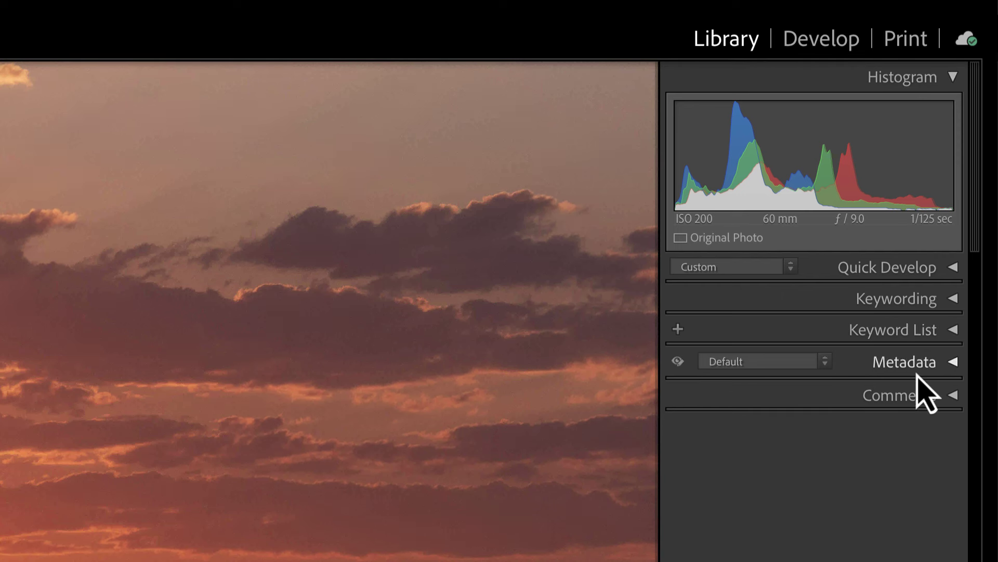
# View the photo's Metadata section with its list of display sets, and look into the Comments section, leaving both collapsed
pyautogui.click(954, 362)
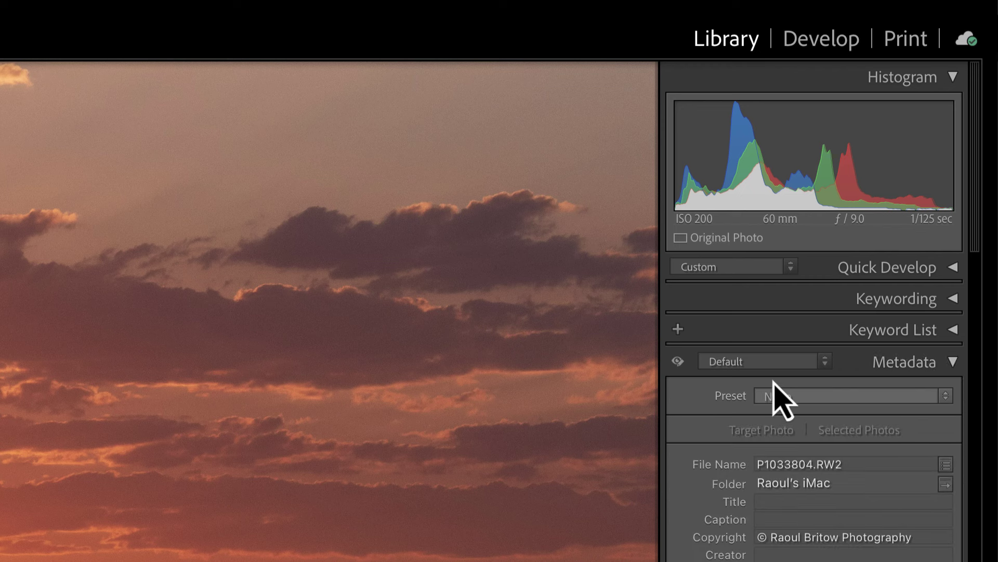
pyautogui.click(825, 363)
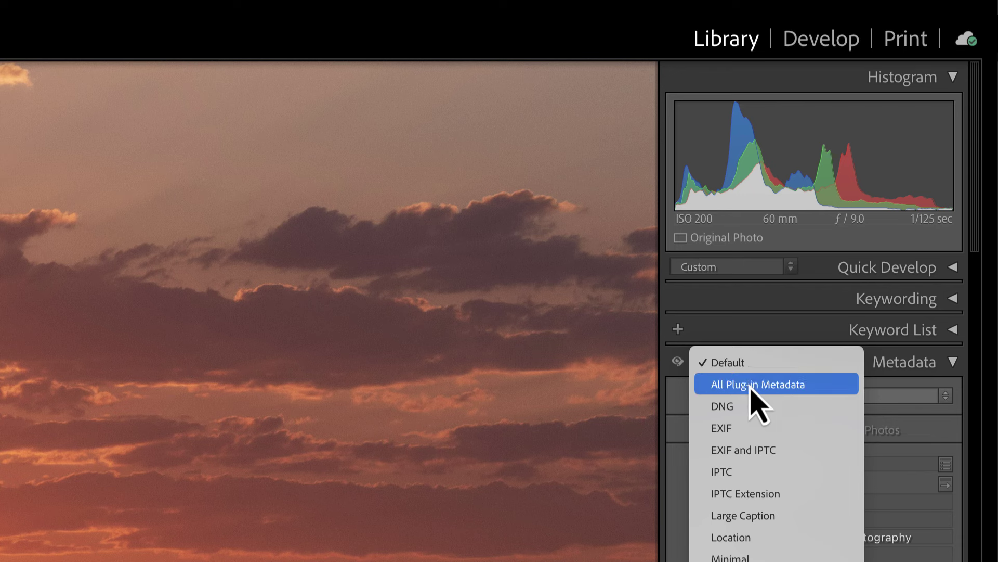
pyautogui.click(948, 364)
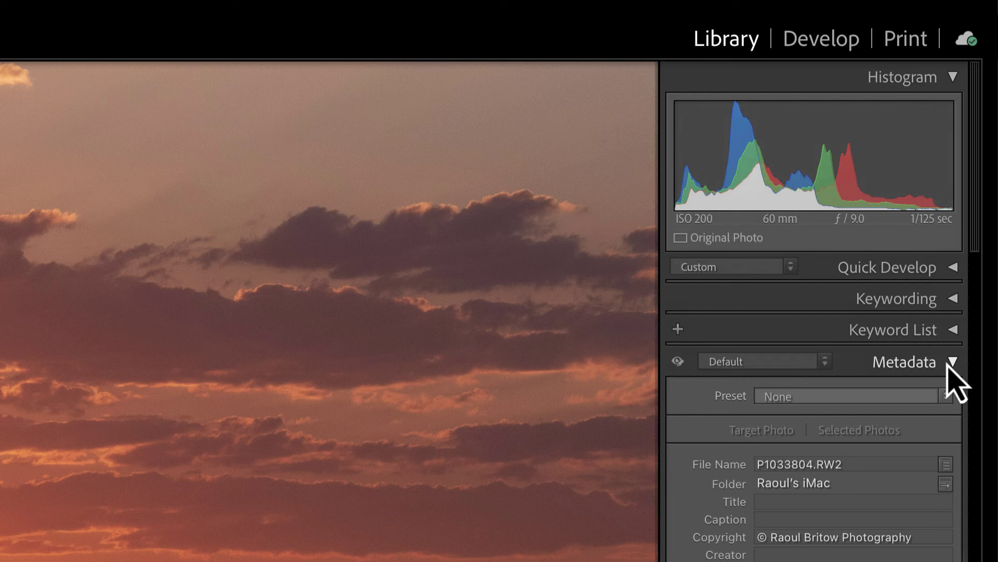
pyautogui.click(952, 362)
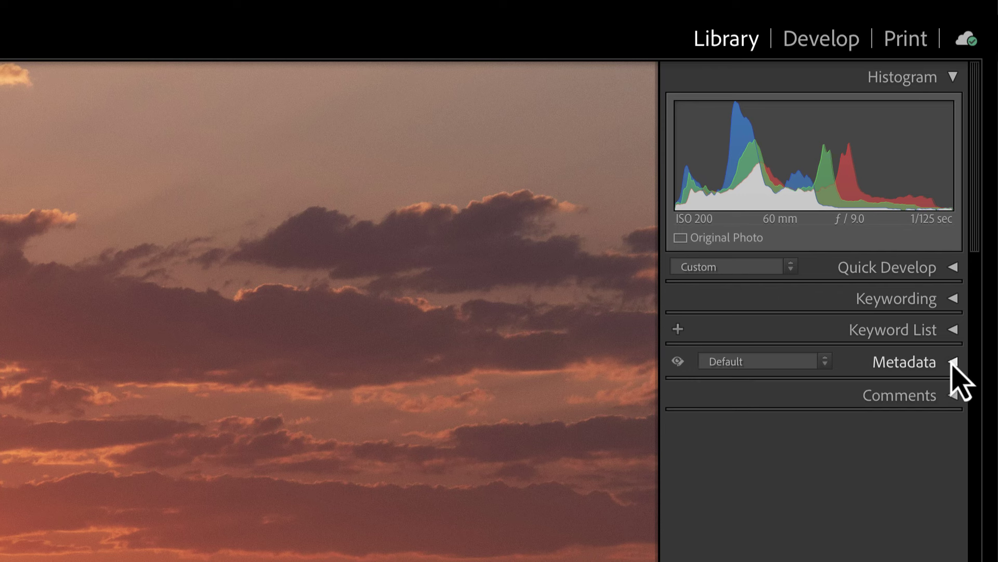
pyautogui.click(951, 397)
pyautogui.click(951, 396)
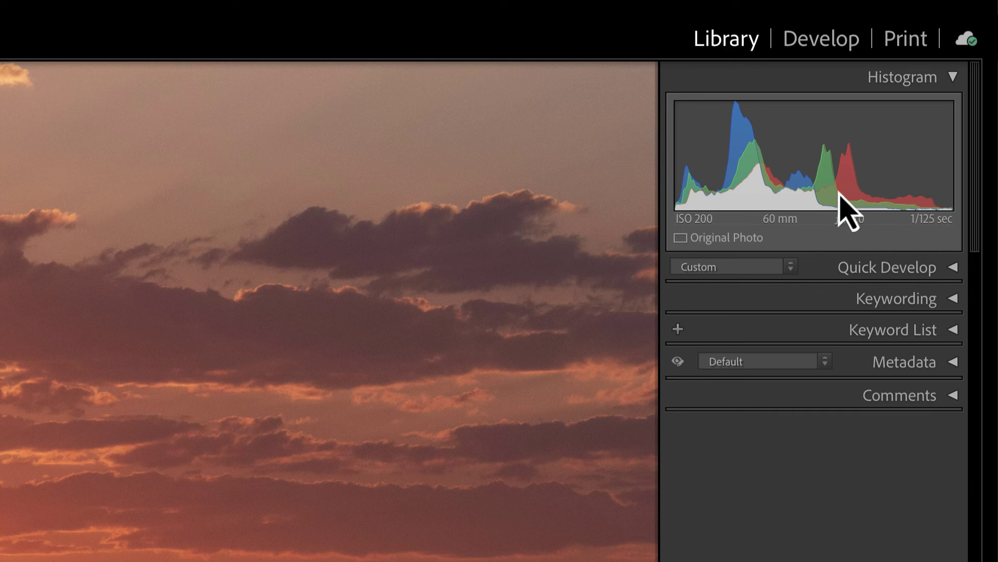
# Switch to the Develop module and examine the histogram with its display options, leaving it collapsed
pyautogui.click(830, 45)
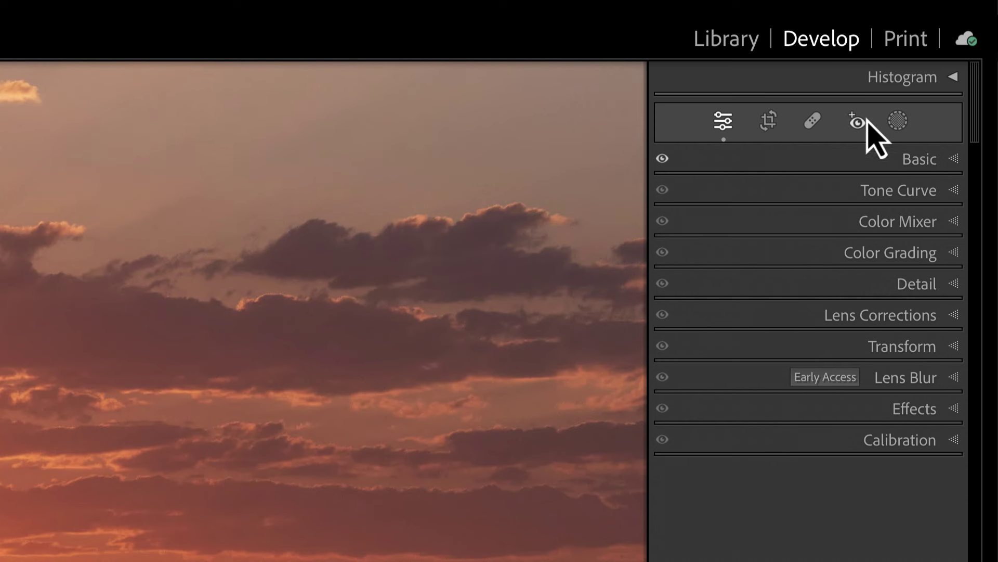
pyautogui.click(953, 84)
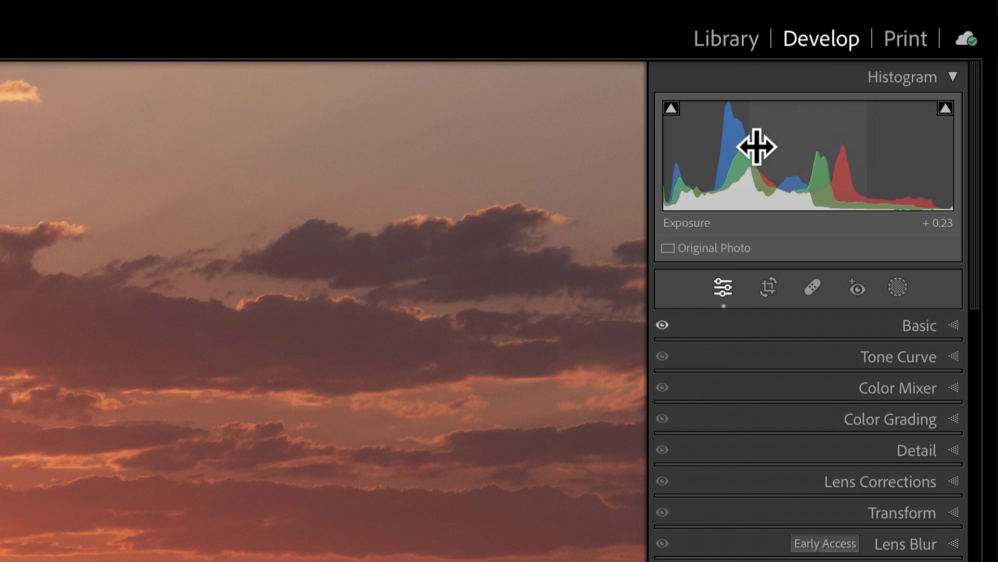
pyautogui.rightClick(805, 126)
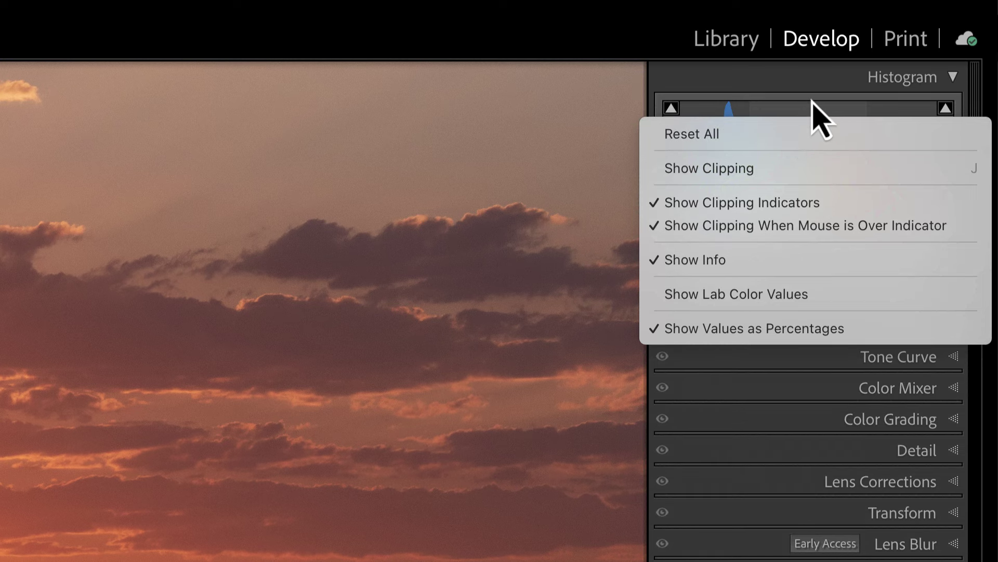
pyautogui.click(829, 99)
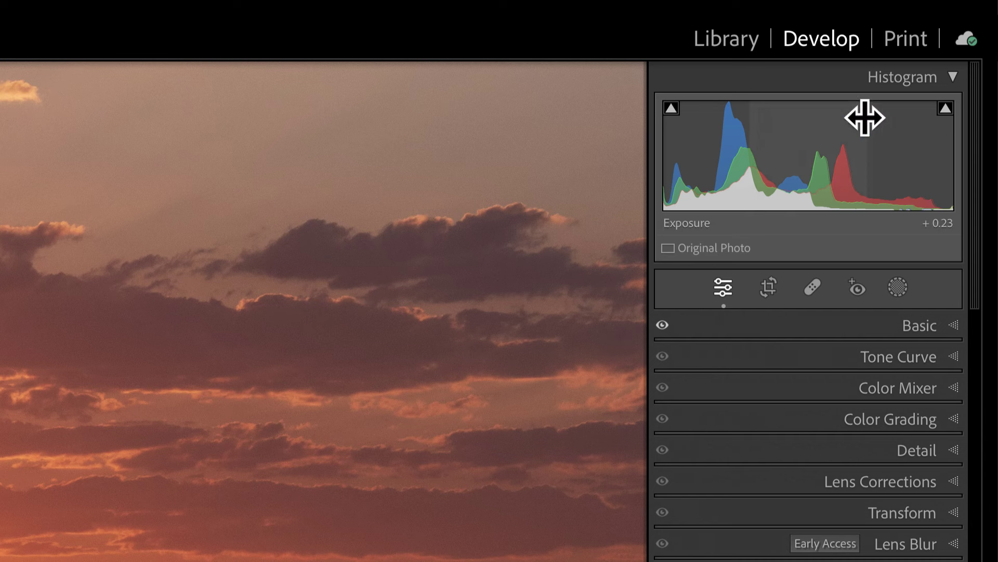
pyautogui.click(954, 77)
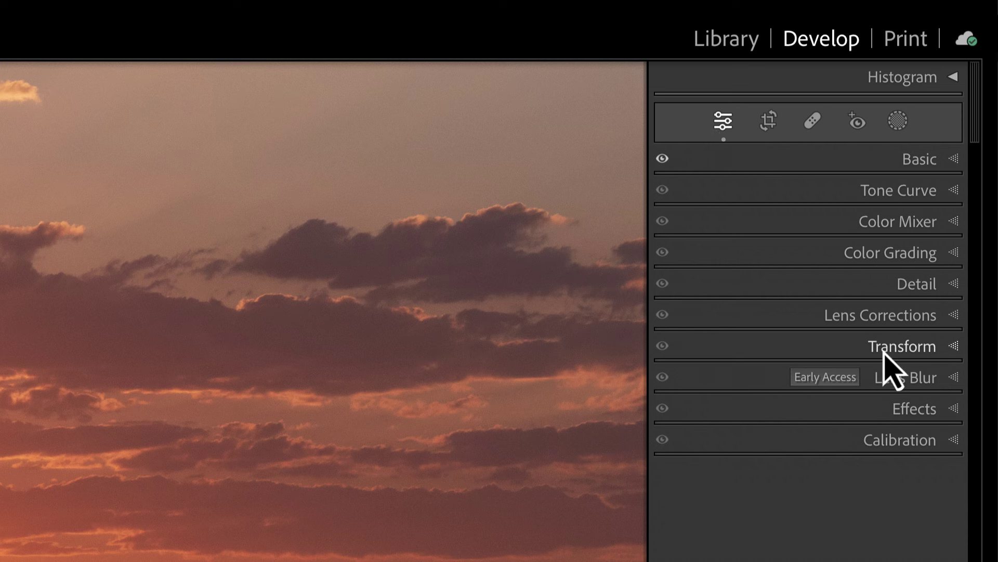
# View the settings of the Crop Overlay, Healing, Red Eye Correction and Masking tools in turn, and return to the Edit sections
pyautogui.click(770, 123)
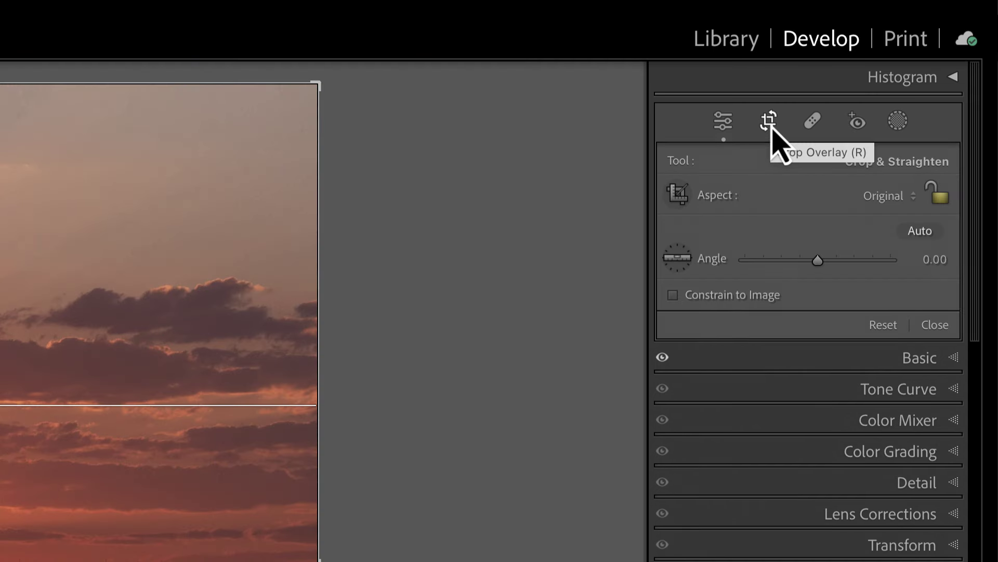
pyautogui.click(813, 124)
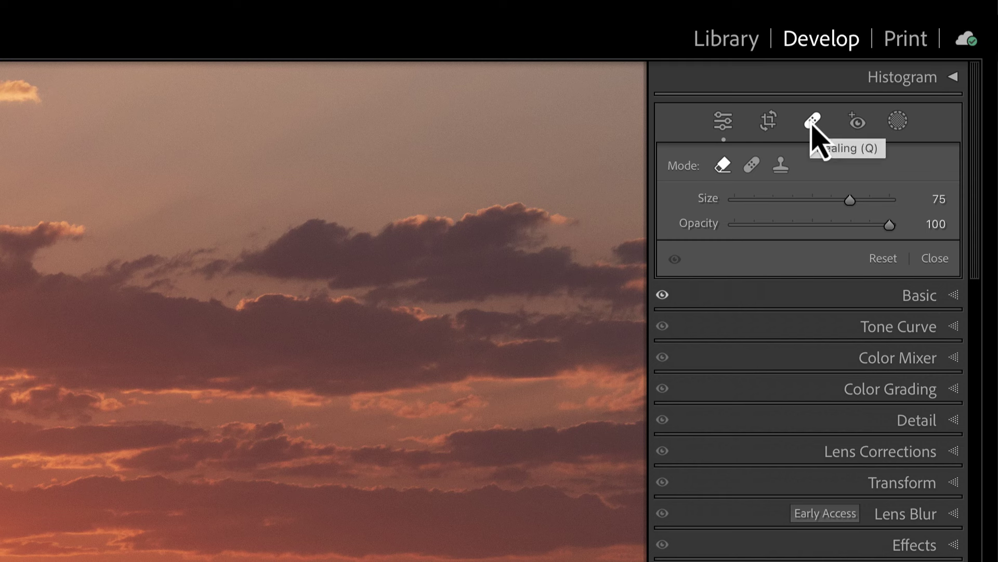
pyautogui.click(855, 124)
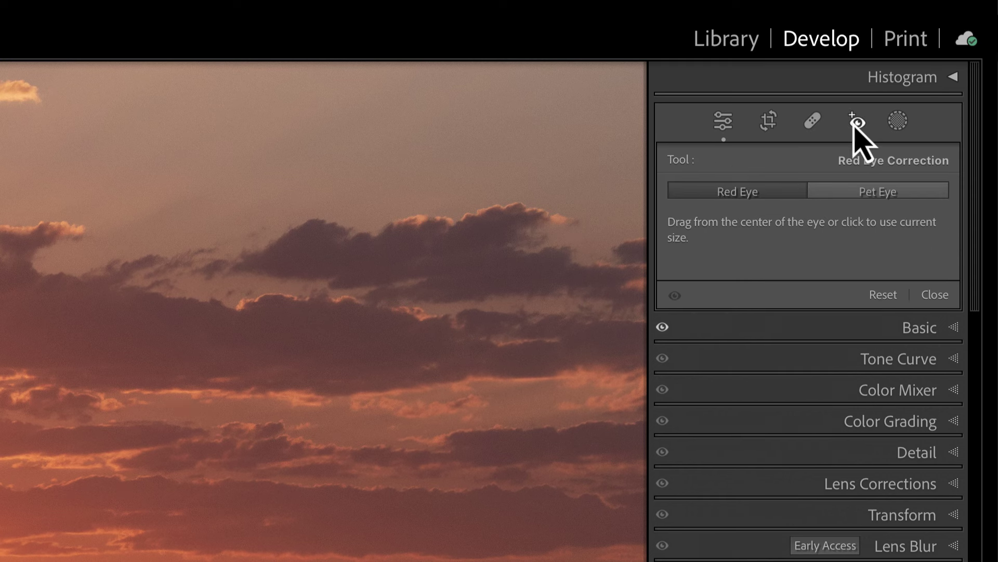
pyautogui.click(900, 123)
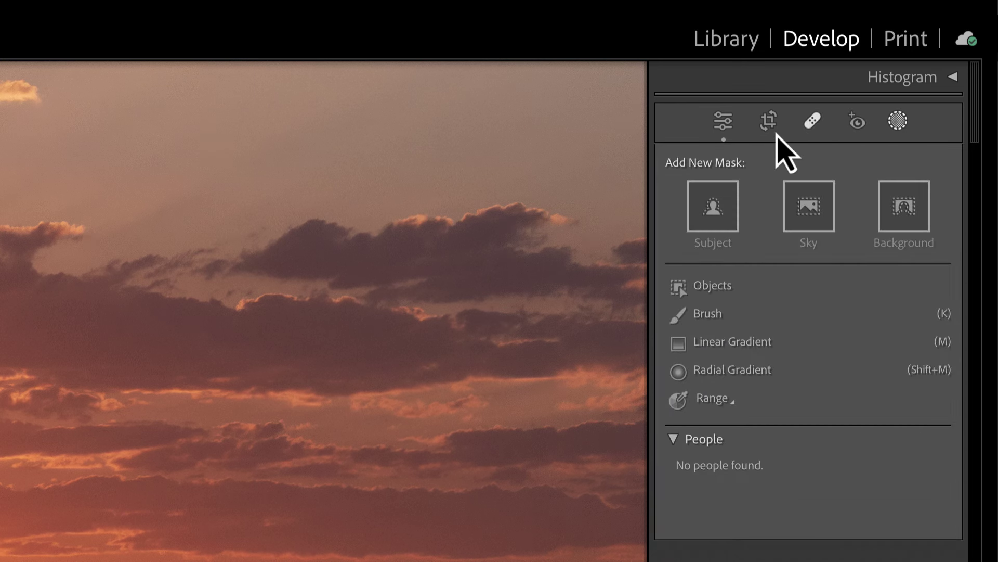
pyautogui.click(725, 125)
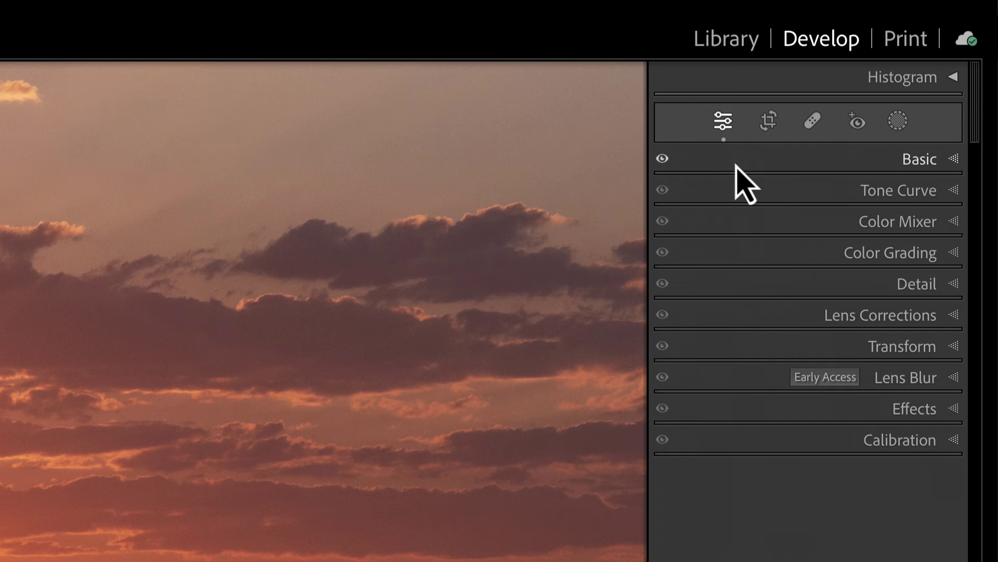
# Look into the Customize Develop Panel dialog with its panel order and visibility options, and close it without saving
pyautogui.rightClick(737, 285)
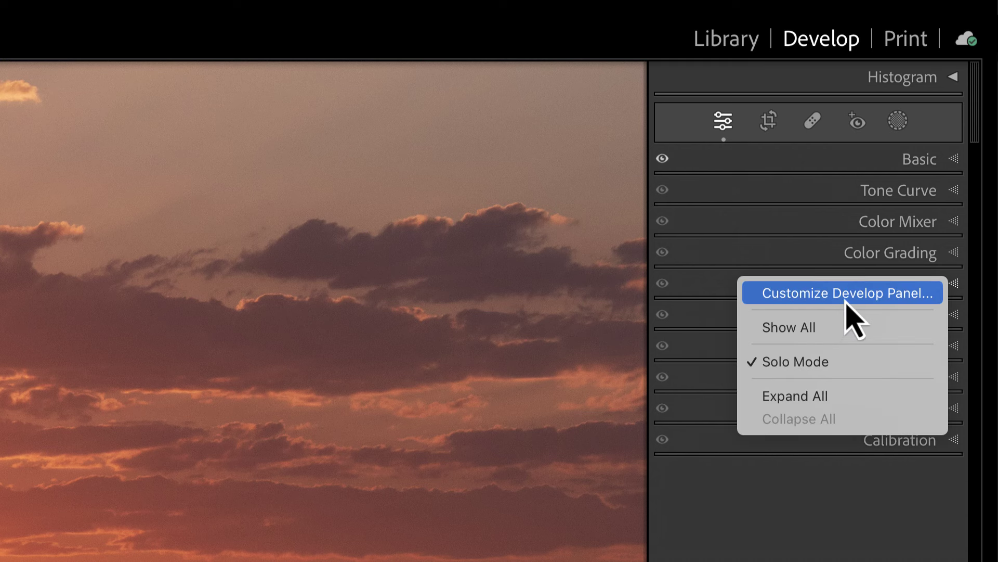
pyautogui.press('Escape')
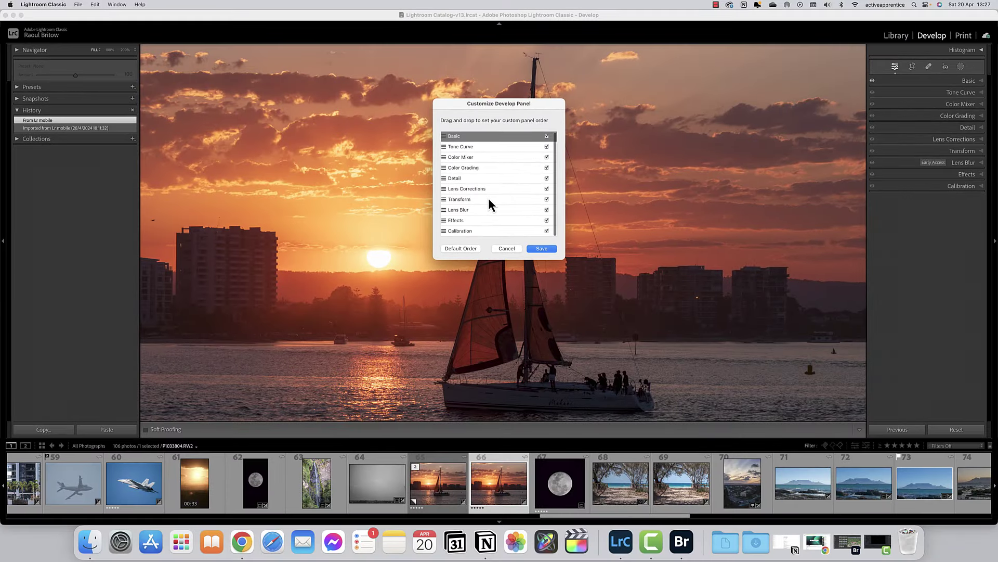
pyautogui.click(546, 221)
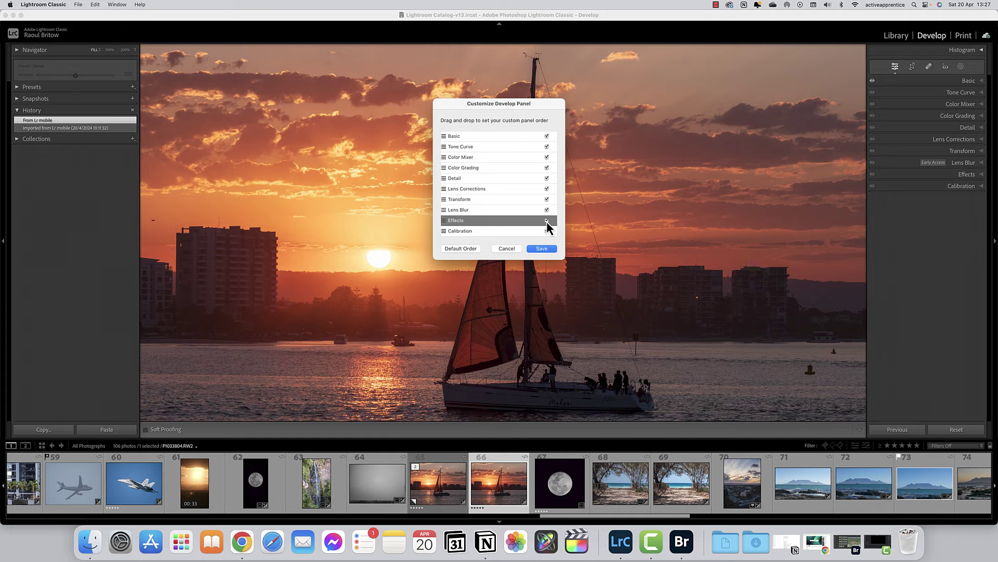
pyautogui.click(519, 250)
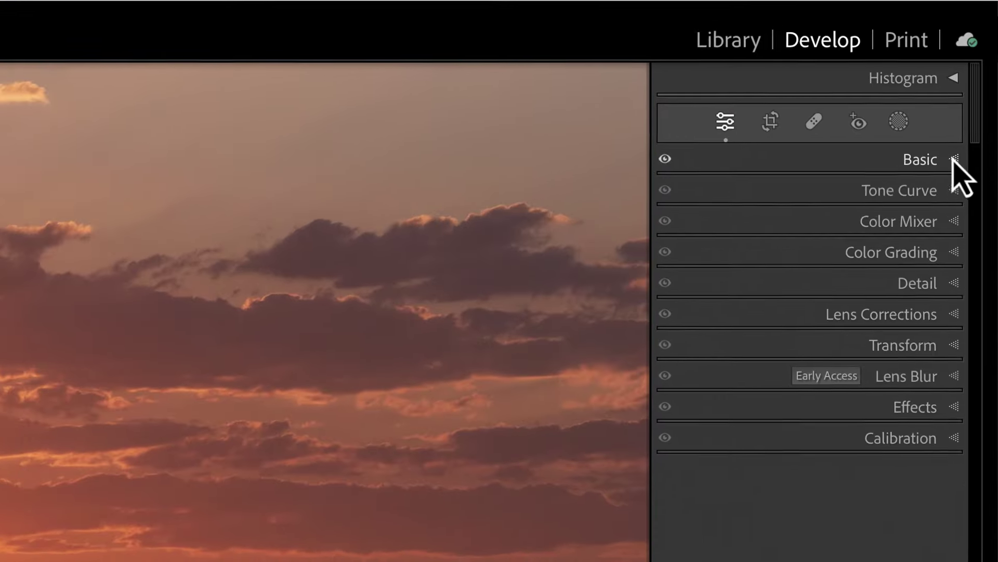
# View the adjustment controls in the Basic and Tone Curve panels in turn, leaving both collapsed
pyautogui.click(955, 160)
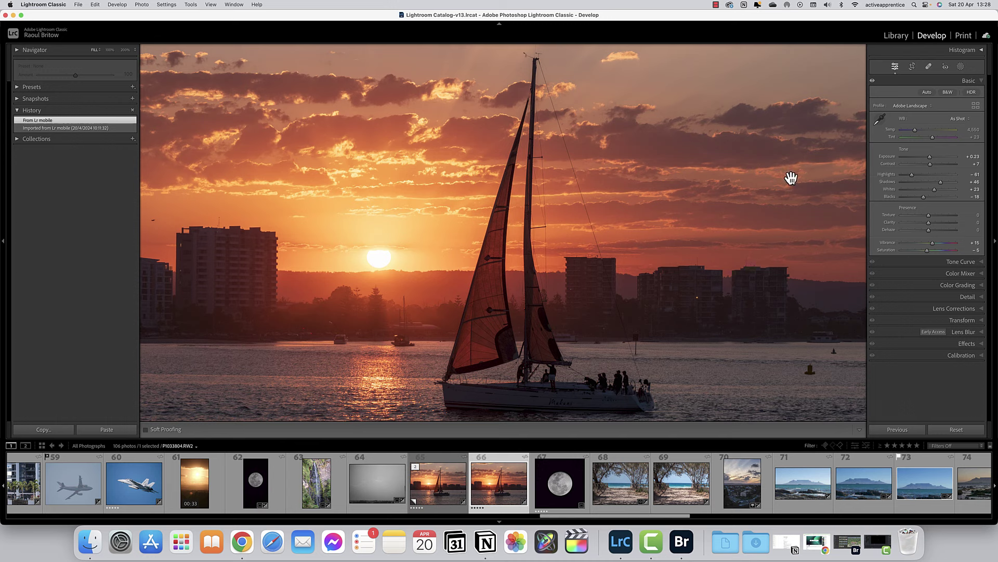
pyautogui.click(981, 83)
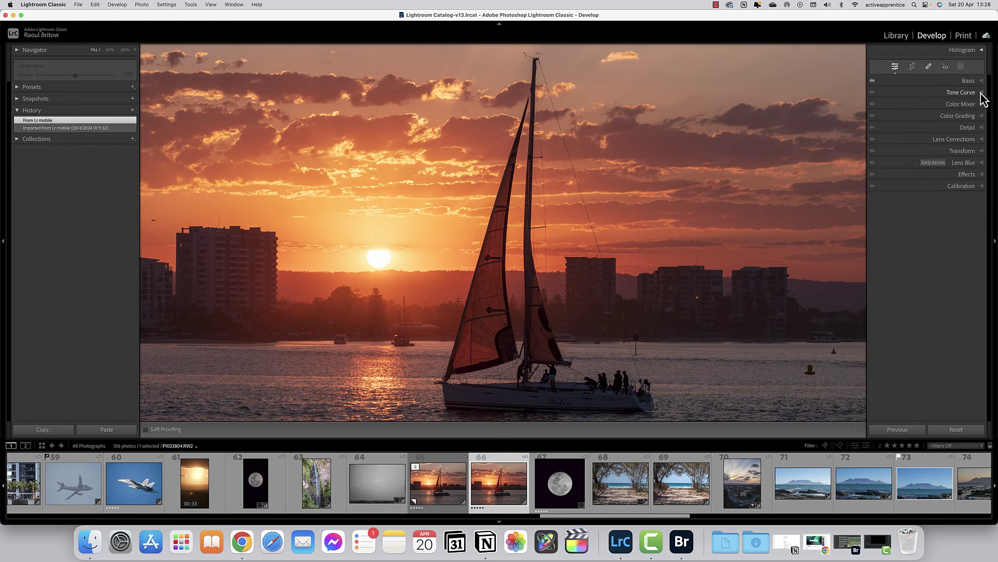
pyautogui.click(981, 94)
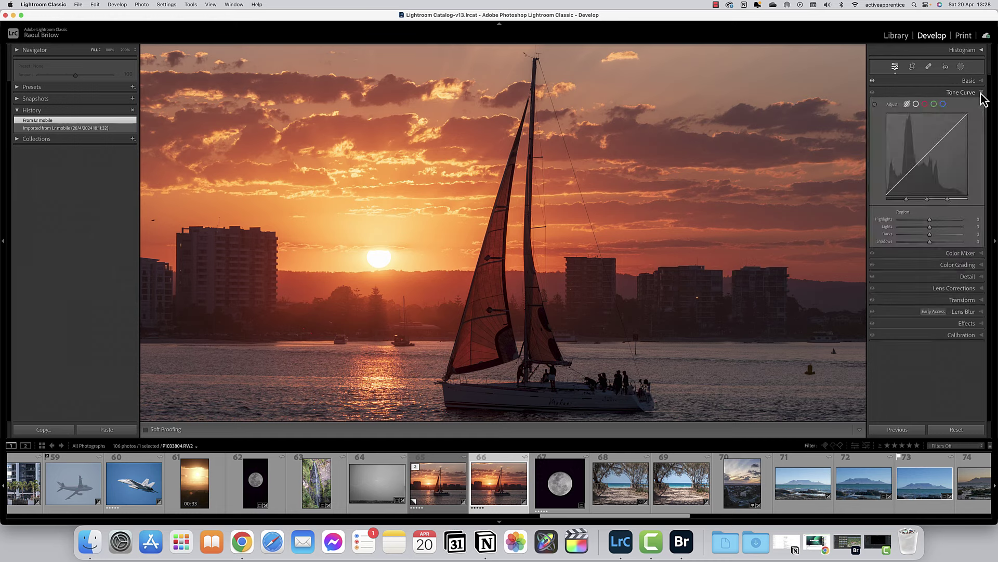
pyautogui.click(982, 94)
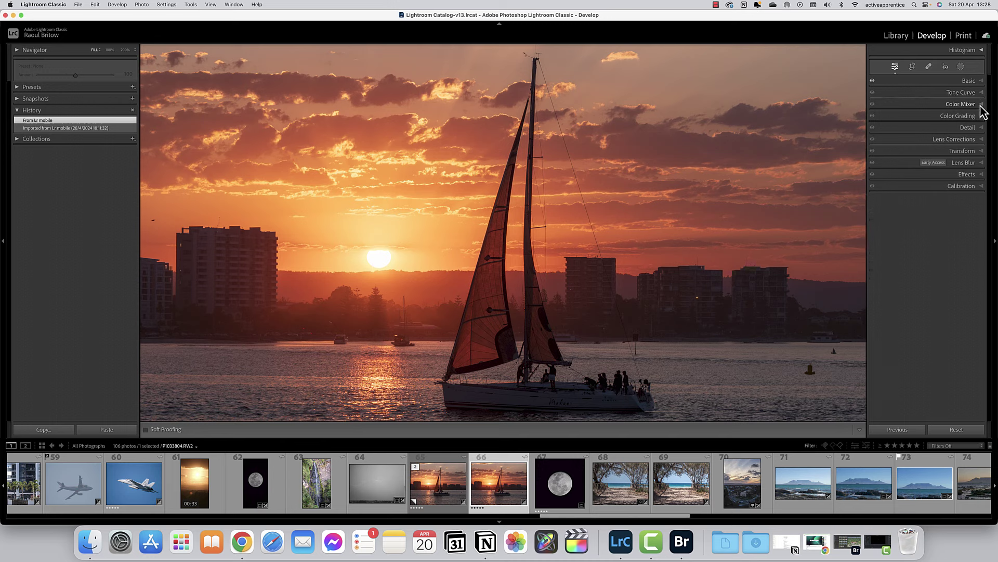
# View the Color Mixer controls and the Color Grading wheels in turn, leaving both panels collapsed
pyautogui.click(981, 106)
pyautogui.click(981, 106)
pyautogui.click(982, 116)
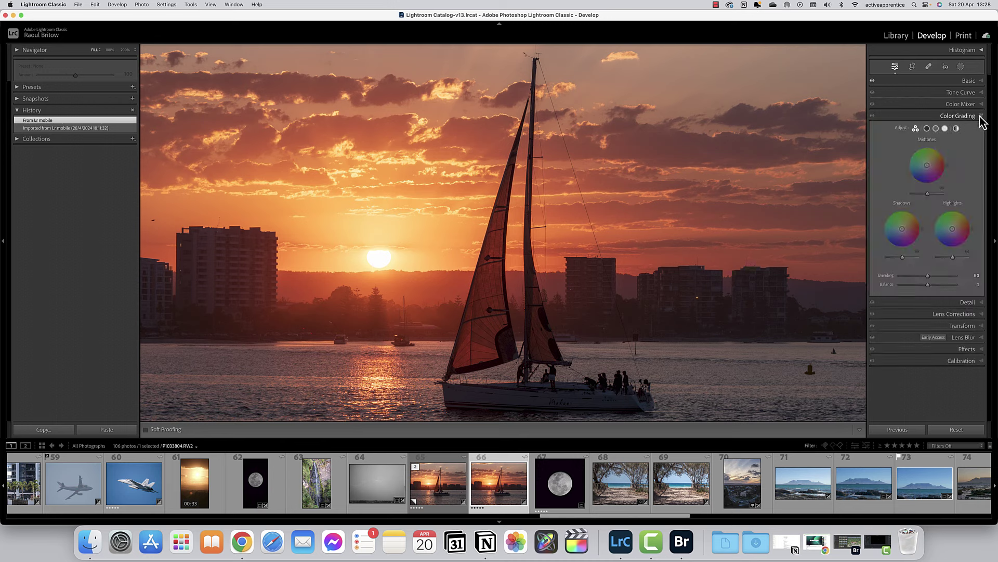
pyautogui.click(980, 117)
# View the settings of the Detail, Lens Corrections and Transform panels in turn, collapsing each one again
pyautogui.click(982, 128)
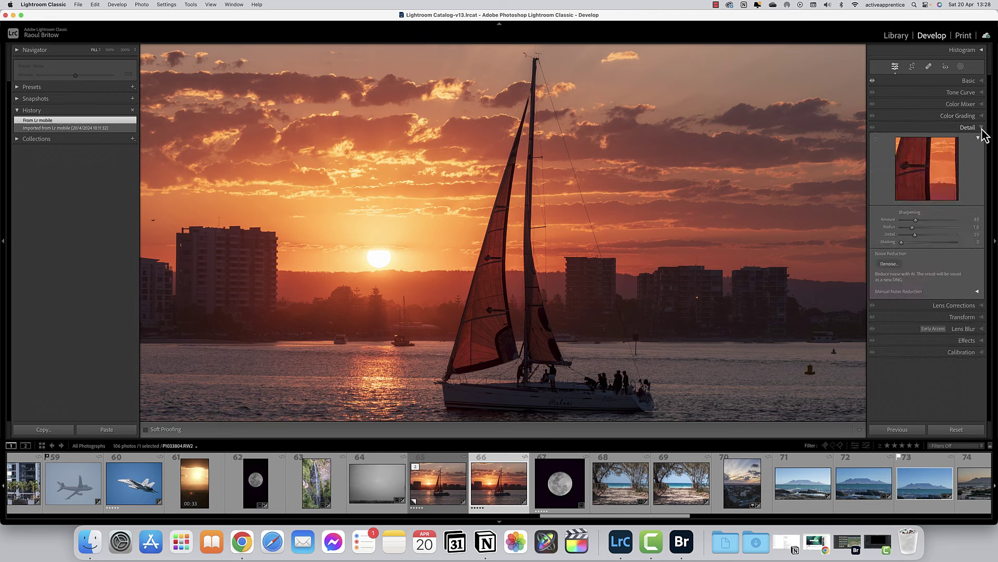
pyautogui.click(982, 129)
pyautogui.click(982, 139)
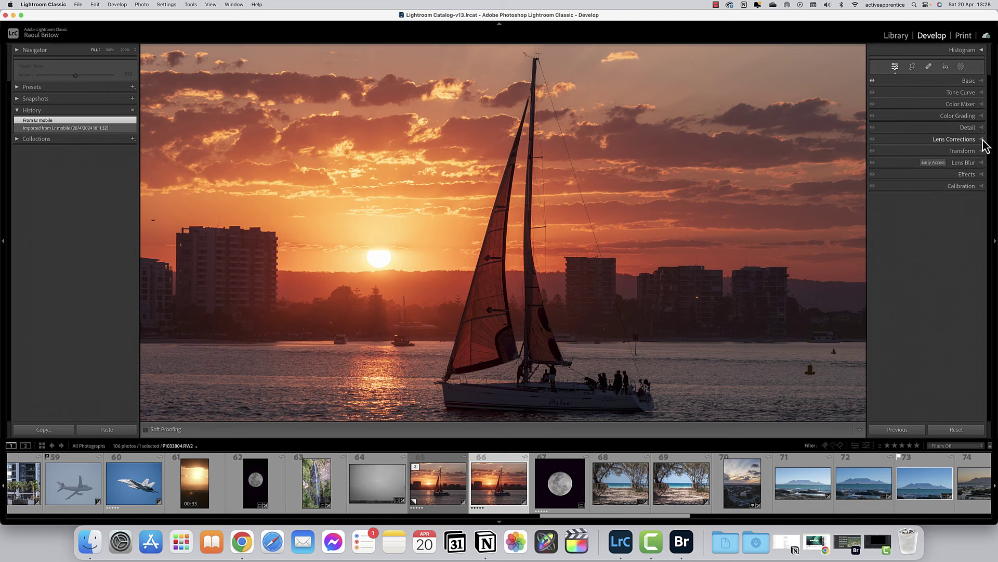
pyautogui.click(983, 140)
pyautogui.click(982, 151)
pyautogui.click(982, 151)
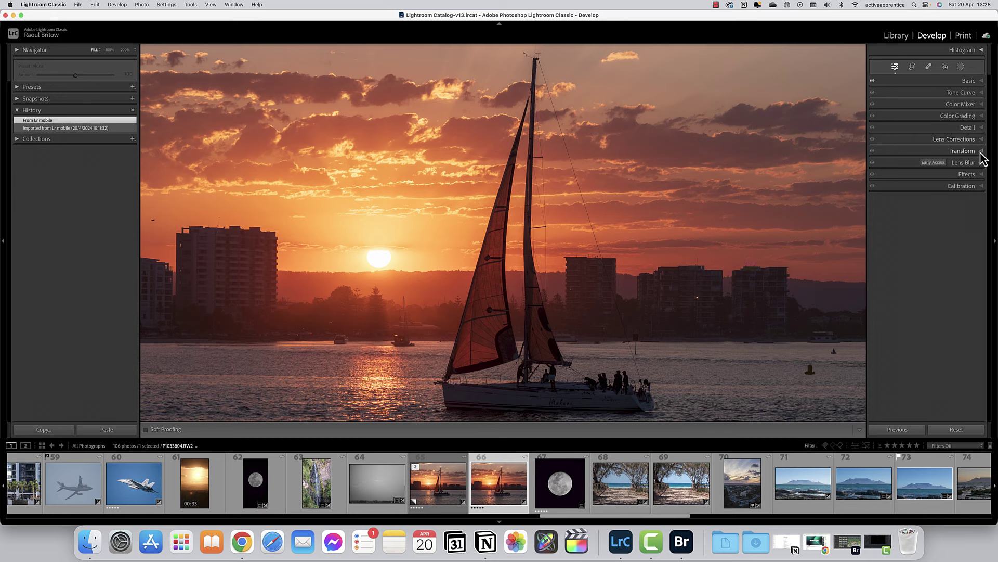